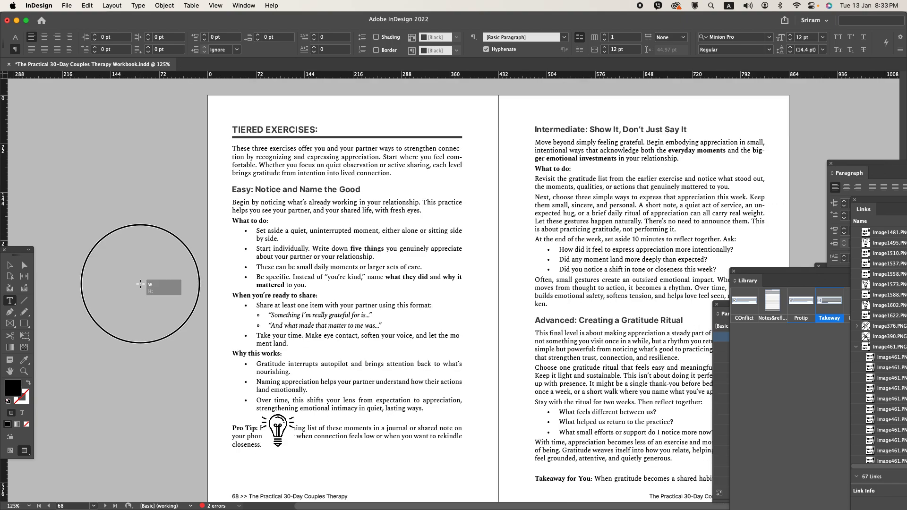
- Leave preview mode and save the workbook document
scroll(141, 284, down, 1)
click(11, 267)
key(super+s)
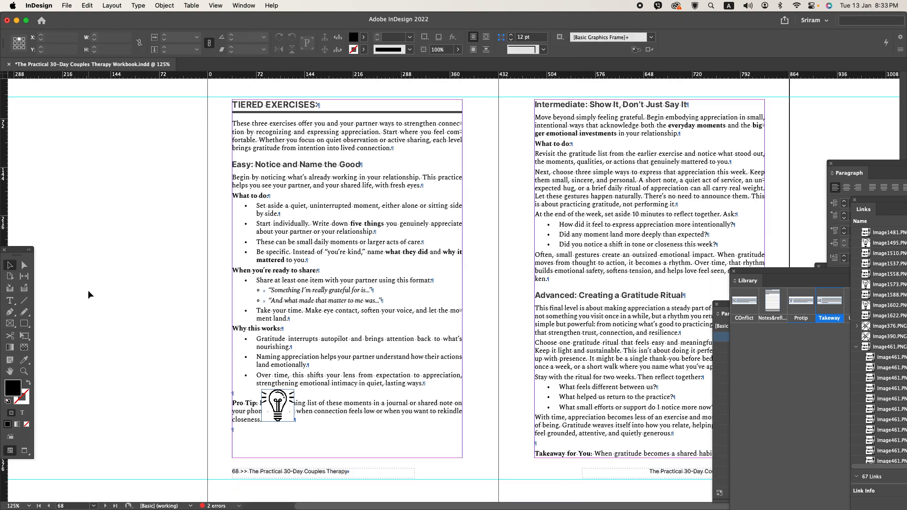
- Place the Protip library item on the pasteboard beside page 68 and delete the light bulb image covering the Pro Tip paragraph
drag(209, 304, 299, 270)
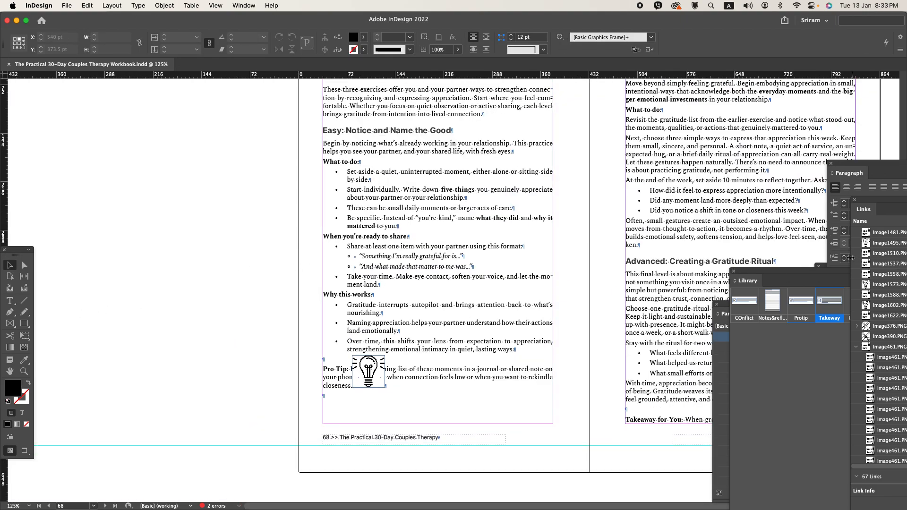
drag(801, 302, 208, 335)
scroll(132, 362, up, 1)
click(455, 372)
key(Delete)
- Move page 68's Pro Tip paragraph into the Protip box, replacing its sample text, and fit the text frame to its content
double_click(432, 380)
drag(393, 357, 419, 372)
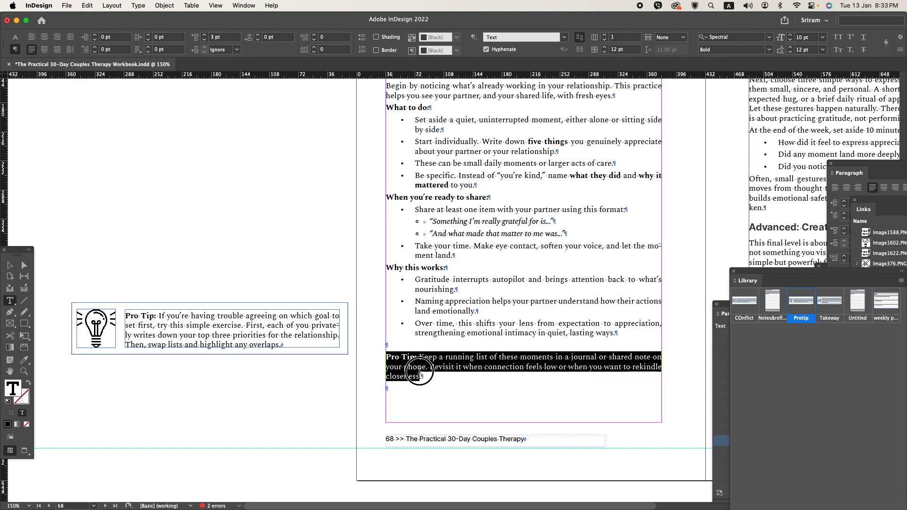
key(ctrl+x)
click(340, 330)
key(ctrl+a)
key(ctrl+v)
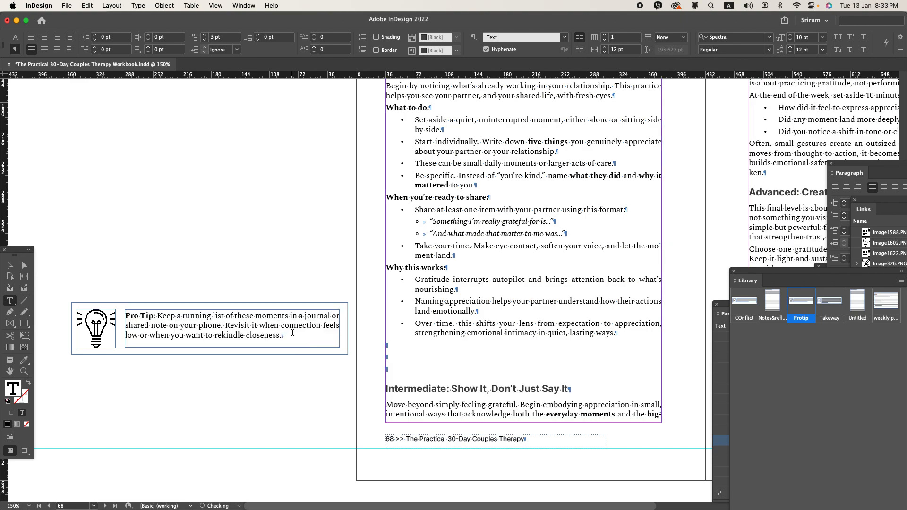
key(alt+super+c)
click(15, 264)
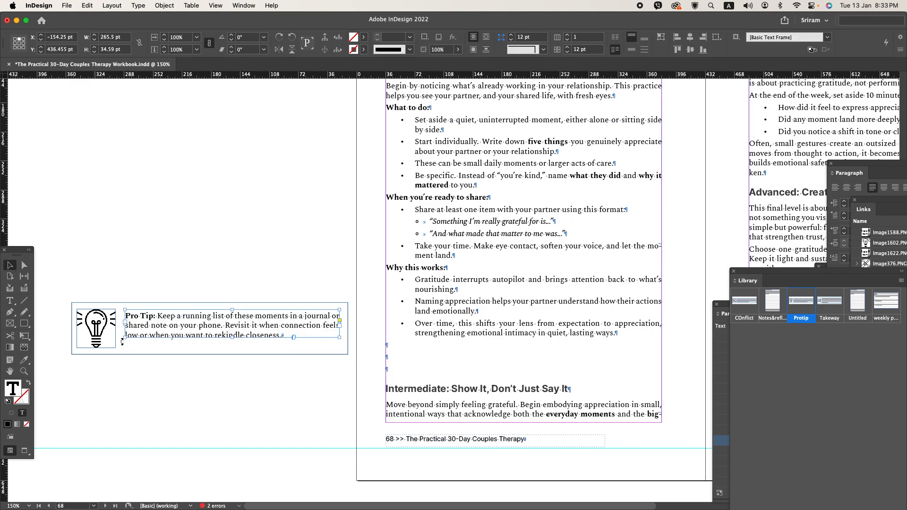
- Shorten the Pro Tip box's outer frame to about 51 pt high and vertically centre the icon, text and frame
key(super+equal)
key(super+equal)
click(227, 367)
double_click(264, 358)
drag(285, 366, 281, 343)
drag(303, 399, 88, 238)
click(643, 49)
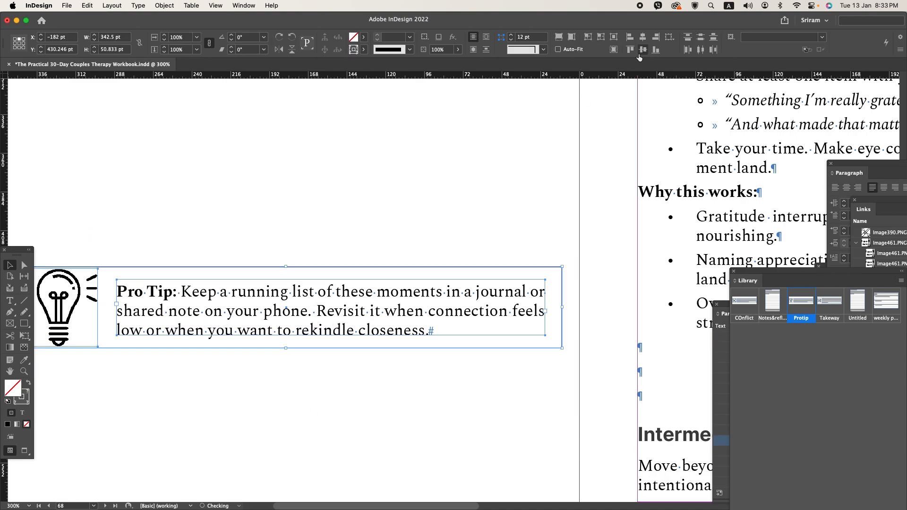
- Enlarge the Pro Tip box's outer frame to about 57 pt high and vertically centre its parts again
key(super+minus)
click(225, 338)
click(282, 303)
drag(276, 310, 276, 310)
drag(327, 340, 111, 197)
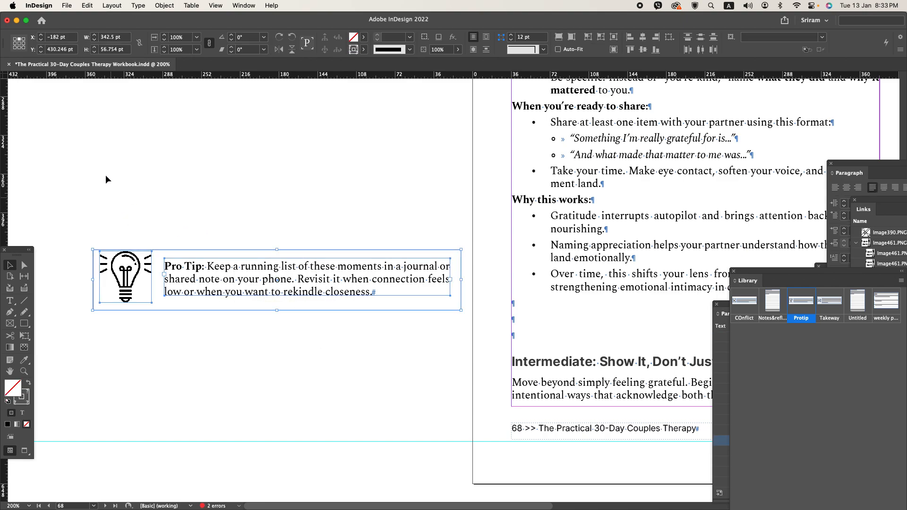
click(643, 50)
- Group the Pro Tip box's parts and move the group inline into the empty paragraph below page 68's last bullet
key(super+g)
key(super+x)
key(super+minus)
key(super+minus)
double_click(423, 308)
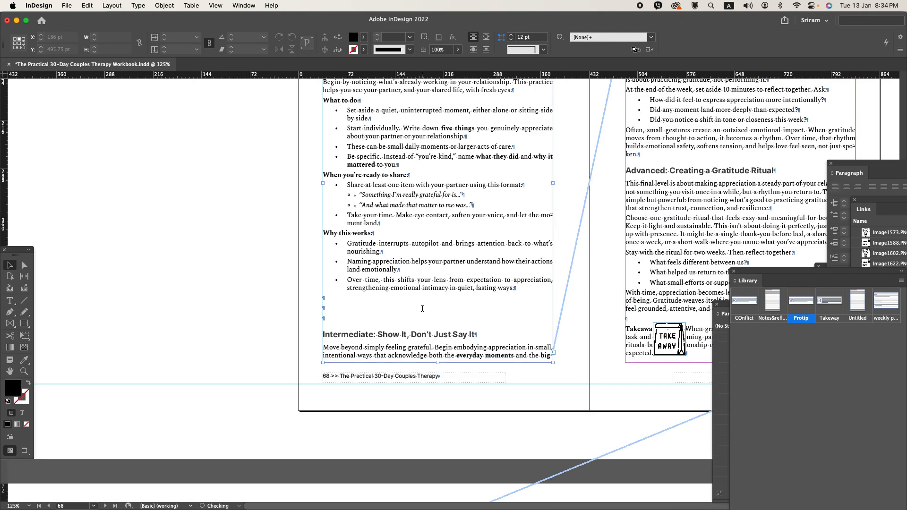
double_click(331, 297)
key(super+v)
- Apply the figure paragraph style to the line holding the Pro Tip box and delete the empty paragraphs below it
click(331, 302)
click(328, 301)
click(328, 301)
double_click(328, 301)
key(super+KP_1)
click(343, 345)
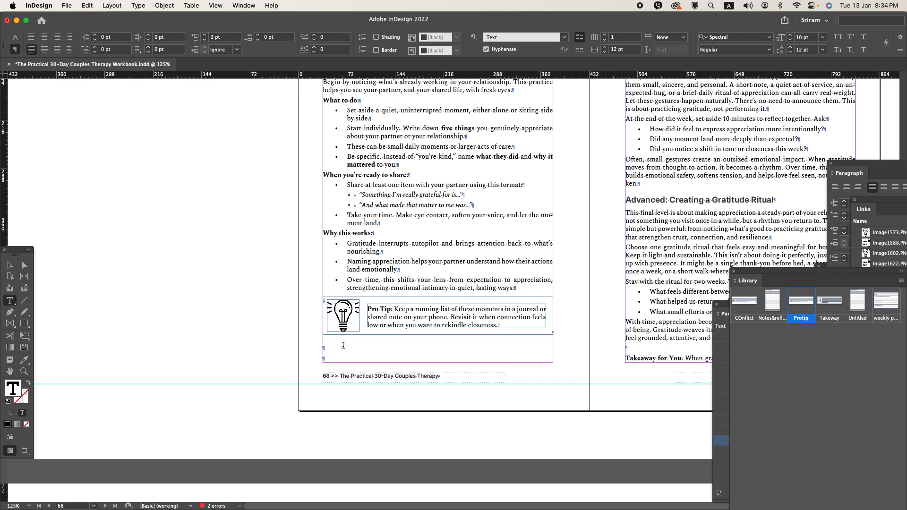
key(Delete)
key(Delete)
- Save the document and shorten page 69's text frame so the Takeaway for You paragraph moves entirely to page 70
super+click(195, 252)
key(super+s)
drag(359, 289, 139, 248)
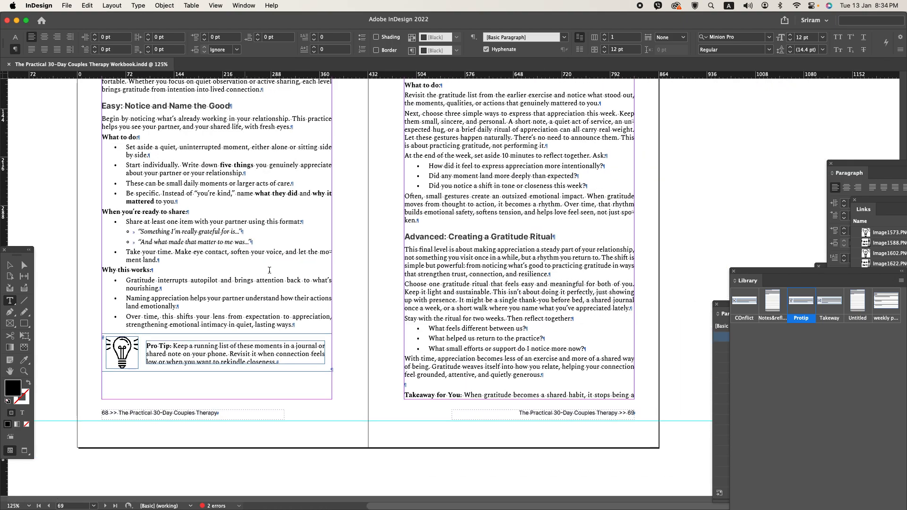
click(11, 265)
click(513, 392)
drag(519, 400, 517, 392)
click(360, 406)
- Place the Takeway library item on the pasteboard beside page 70 and delete the take-away bag image covering the Takeaway paragraph
scroll(361, 407, down, 10)
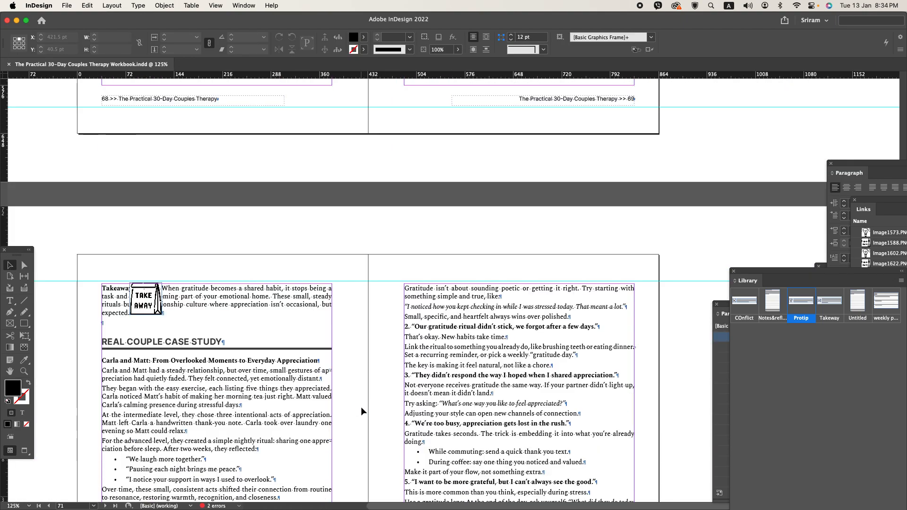
drag(165, 354, 387, 326)
scroll(283, 324, up, 1)
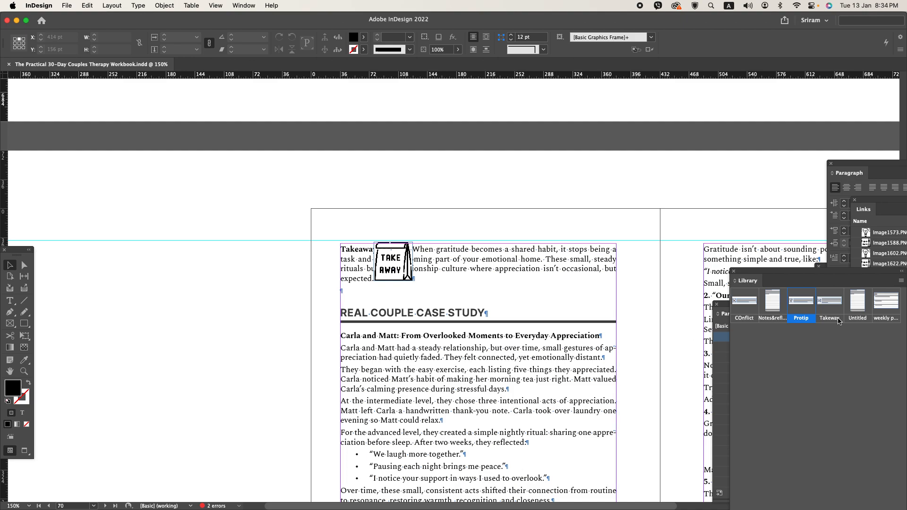
drag(791, 310, 188, 312)
scroll(151, 307, up, 1)
drag(251, 334, 335, 301)
click(576, 249)
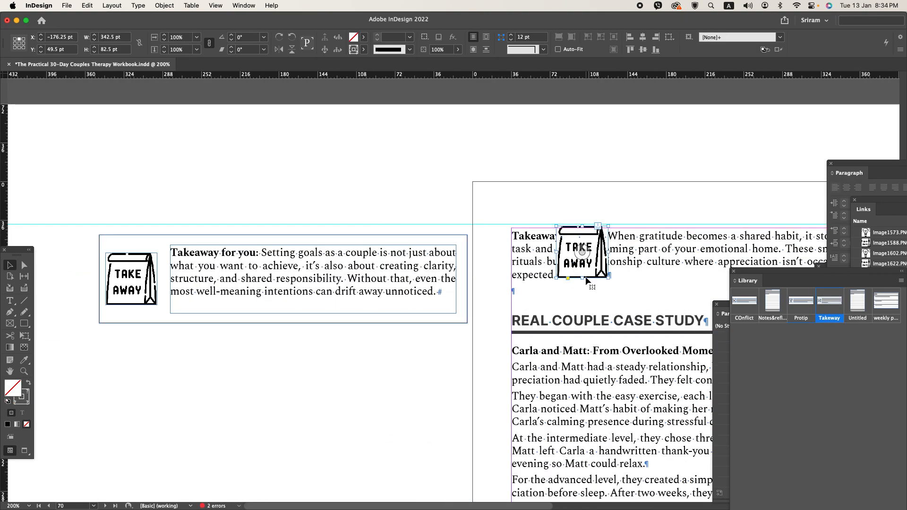
key(Delete)
- Move page 70's Takeaway for You paragraph into the Takeaway box, replacing its sample text
double_click(573, 280)
drag(513, 236, 556, 274)
key(cmd+x)
click(411, 282)
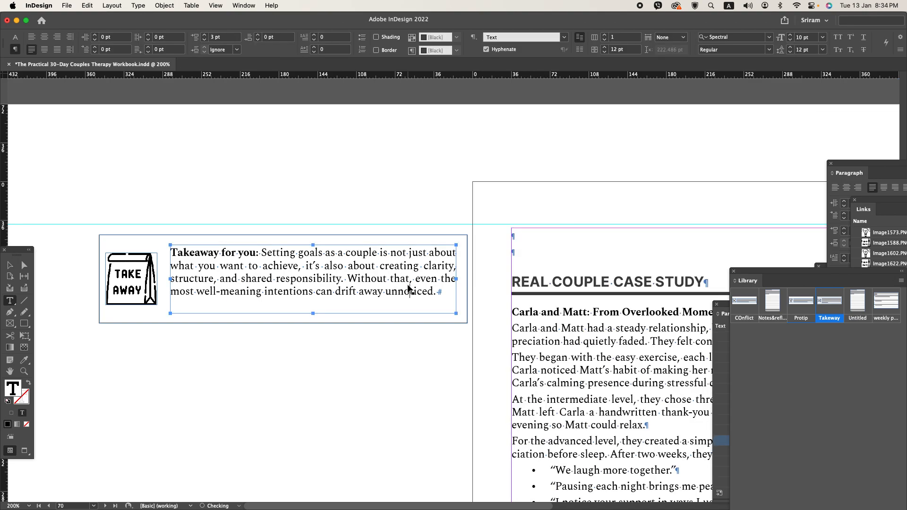
key(cmd+a)
key(cmd+v)
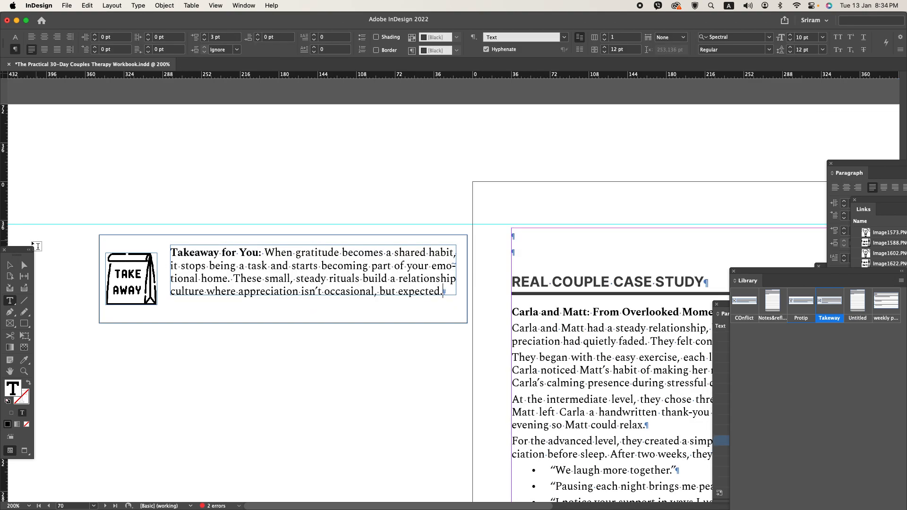
- Ungroup the Takeaway box, shorten its outer frame to about 64 pt high, and regroup its vertically centred parts
click(10, 265)
click(289, 343)
click(268, 320)
key(super+shift+g)
drag(310, 340, 277, 305)
drag(320, 348, 150, 222)
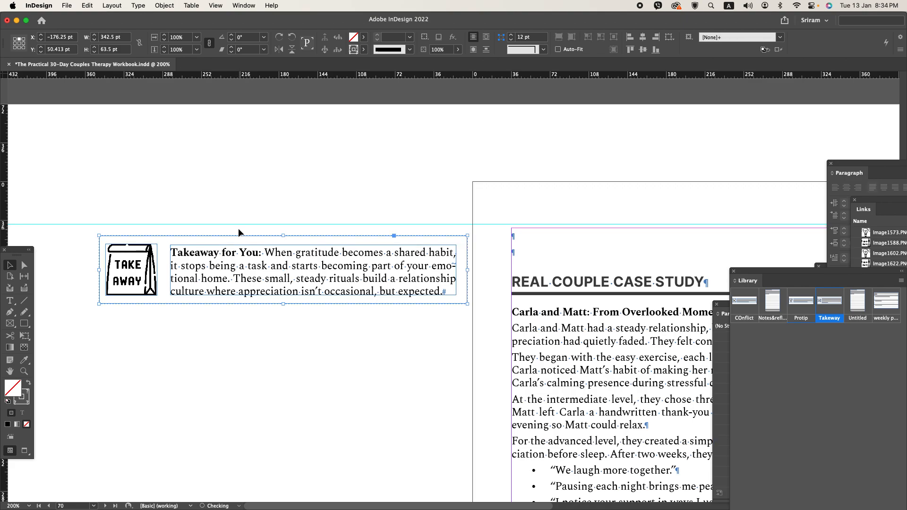
- Cut the Takeaway box and paste it inline into the empty first paragraph of page 70
key(Delete)
scroll(156, 196, down, 2)
double_click(355, 252)
click(332, 223)
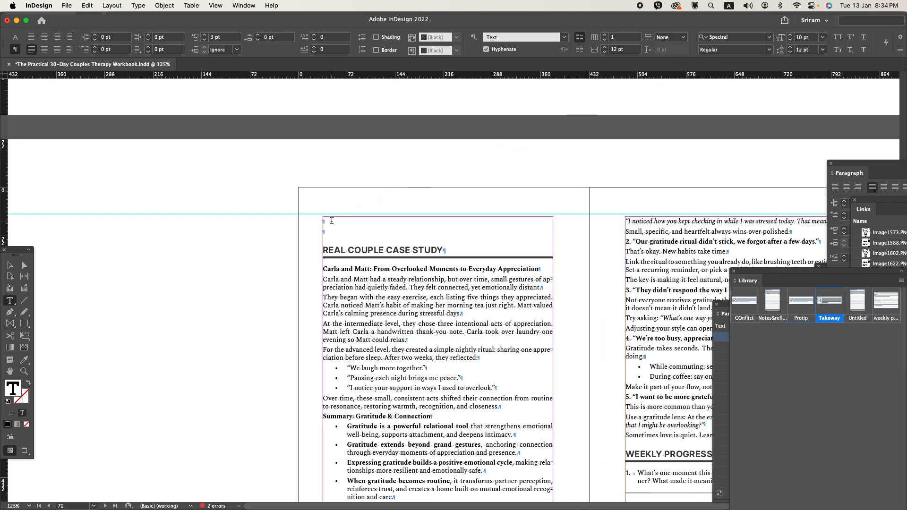
key(super+v)
- Apply the FIG paragraph style to the line holding the Takeaway box and delete the empty paragraph below it
double_click(332, 258)
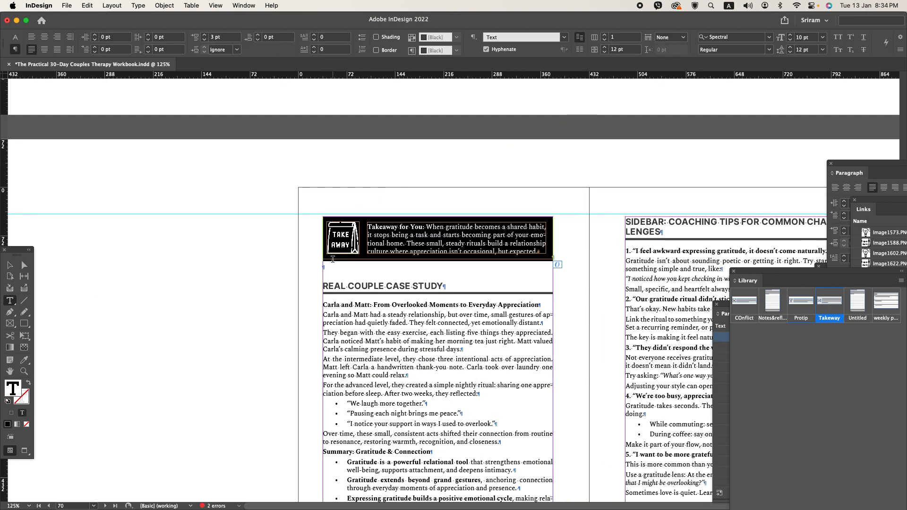
key(super+F11)
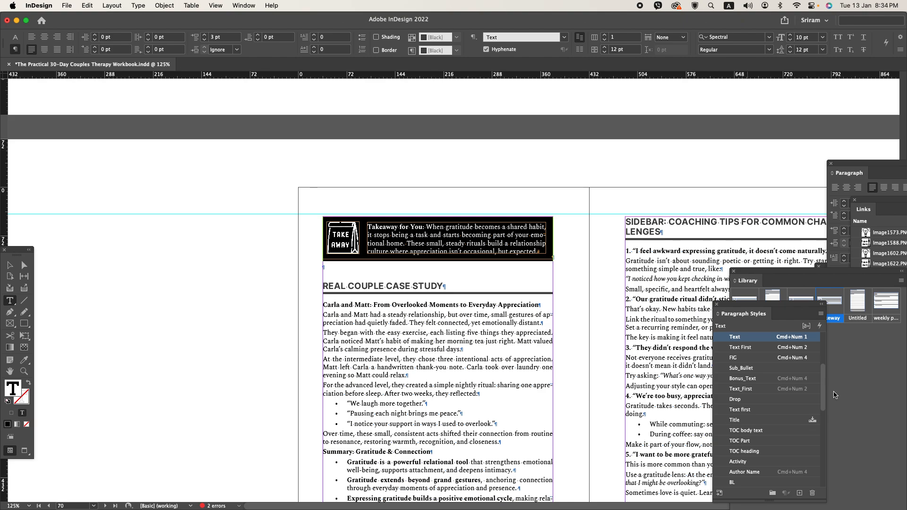
click(778, 359)
click(341, 271)
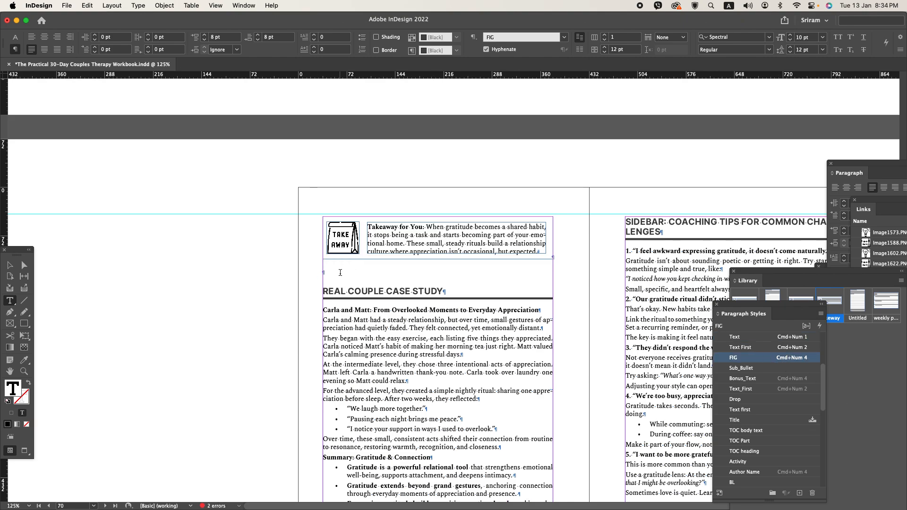
key(Delete)
- Set the space after the Takeaway box's paragraph to 0 pt
scroll(233, 274, down, 1)
scroll(234, 274, down, 2)
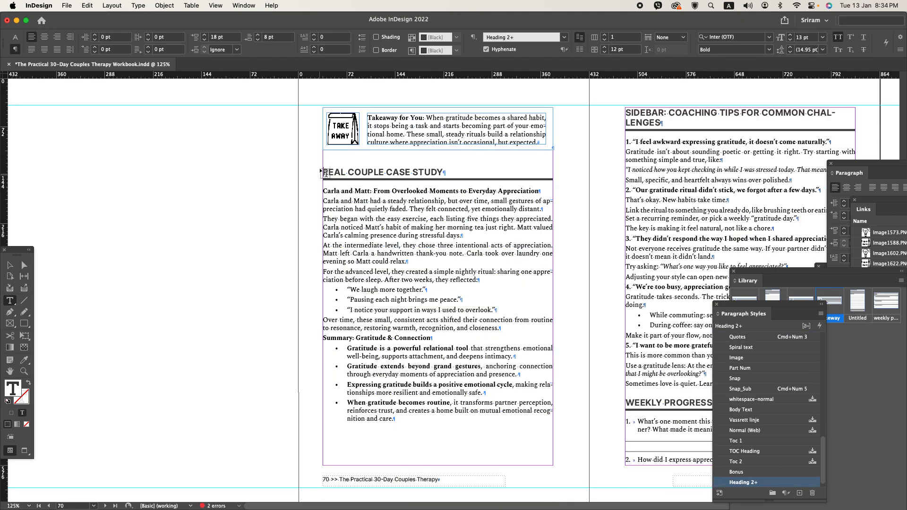
click(329, 154)
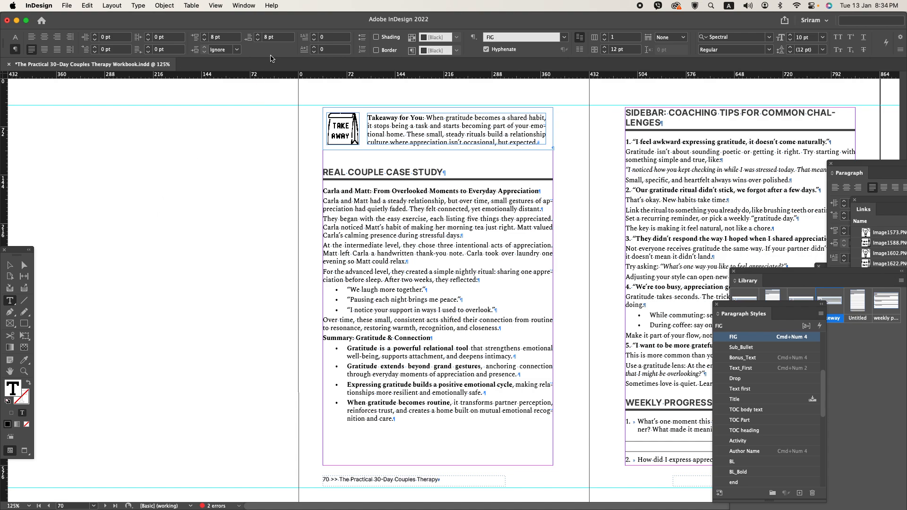
click(284, 36)
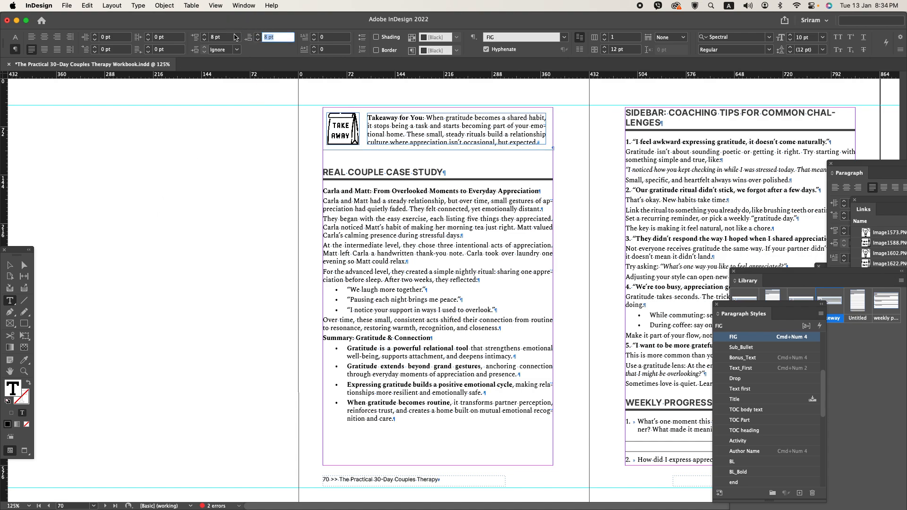
key(Return)
scroll(213, 323, down, 1)
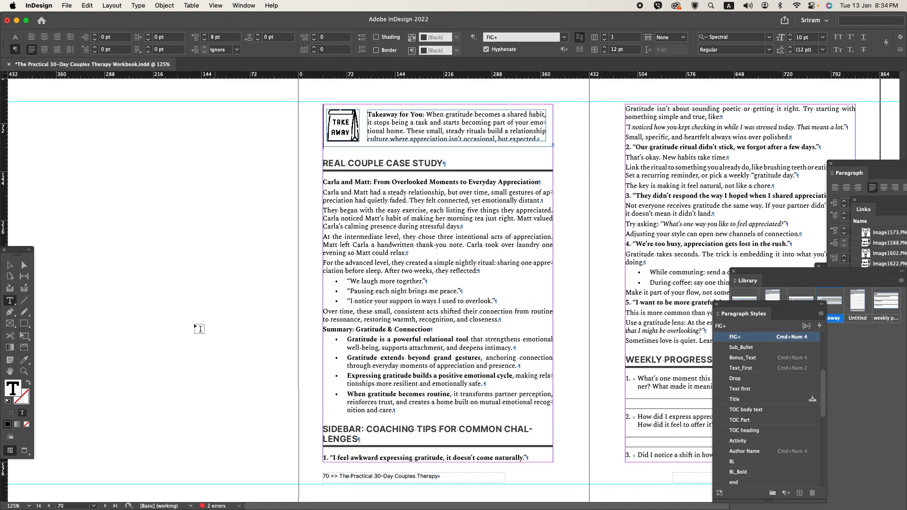
- Clear the text selection and save the document
click(11, 267)
click(144, 348)
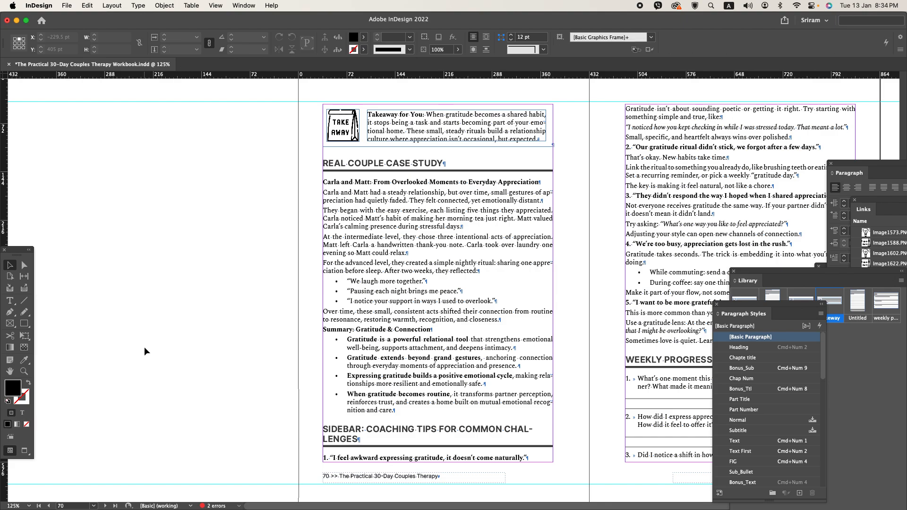
drag(482, 393, 235, 347)
key(super+s)
- Shorten page 71's text frame to about 519 pt so question 3 moves to page 72, and save the document
click(489, 416)
drag(493, 416, 492, 406)
scroll(336, 409, down, 10)
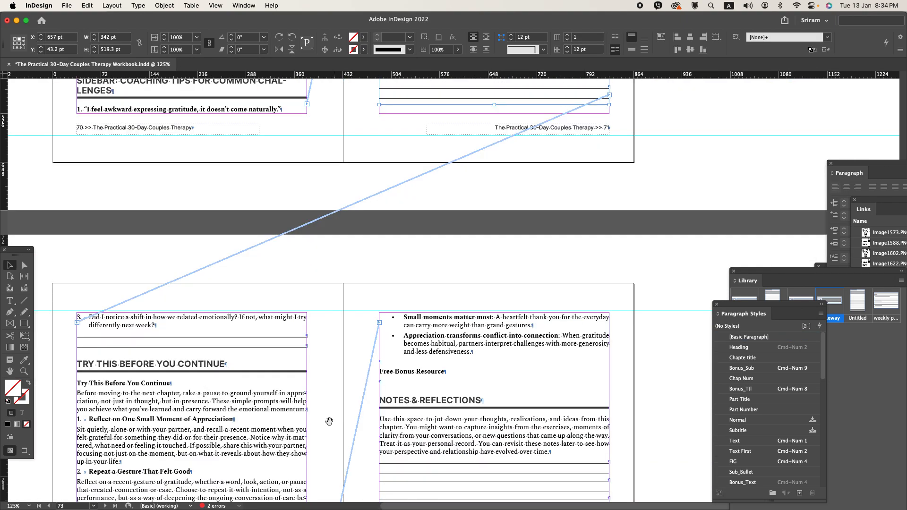
click(146, 309)
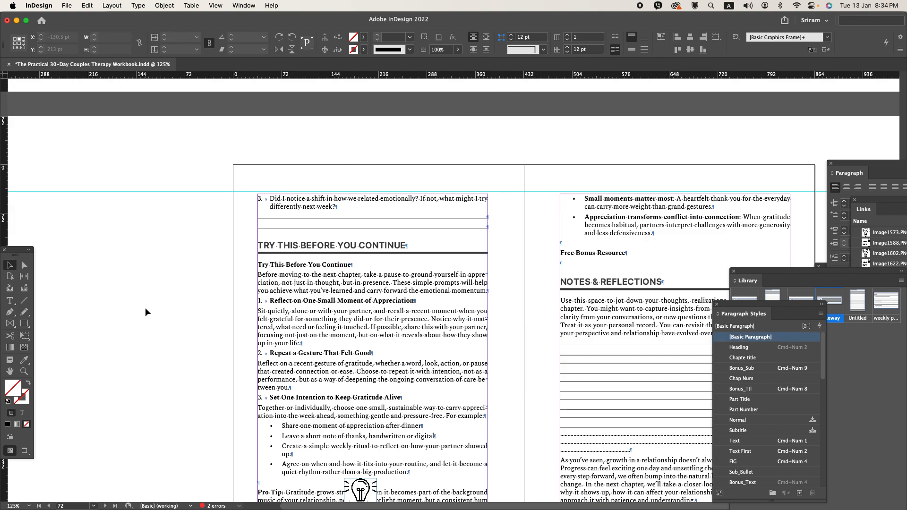
scroll(146, 310, down, 5)
key(super+s)
scroll(249, 332, right, 3)
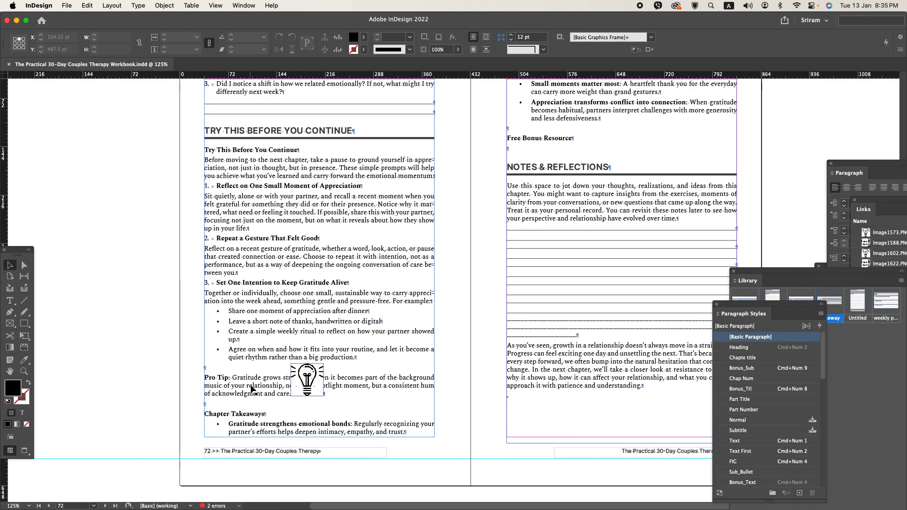
- Set an 18 pt left indent on the body paragraphs under the three numbered prompts on page 72
double_click(246, 413)
double_click(246, 414)
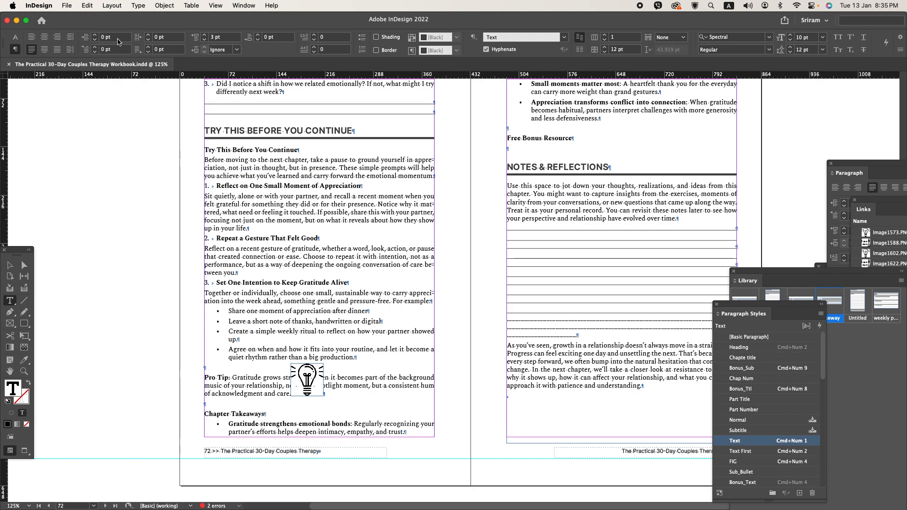
key(Return)
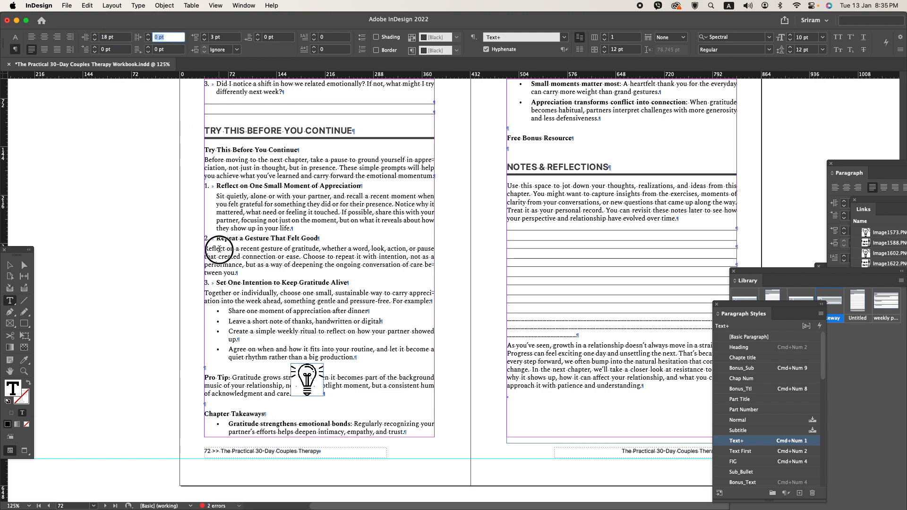
click(118, 40)
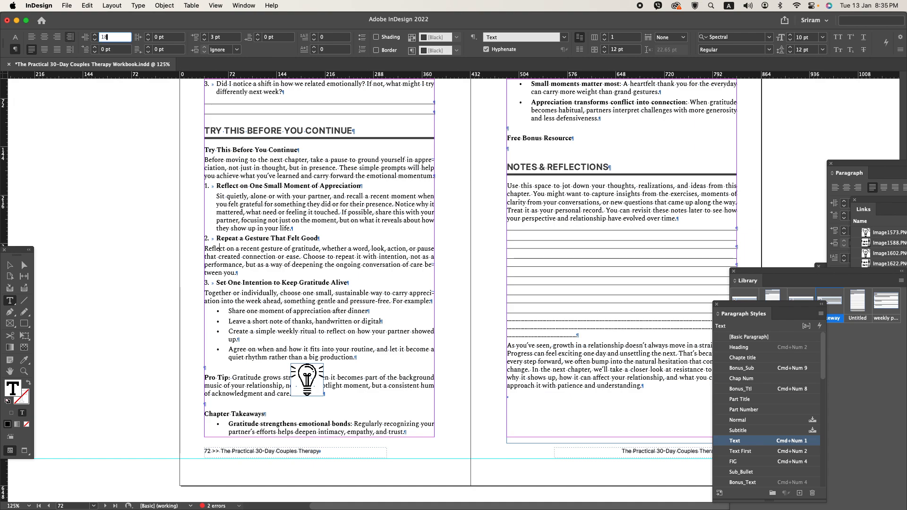
key(Tab)
click(234, 294)
click(121, 39)
text(18)
key(Tab)
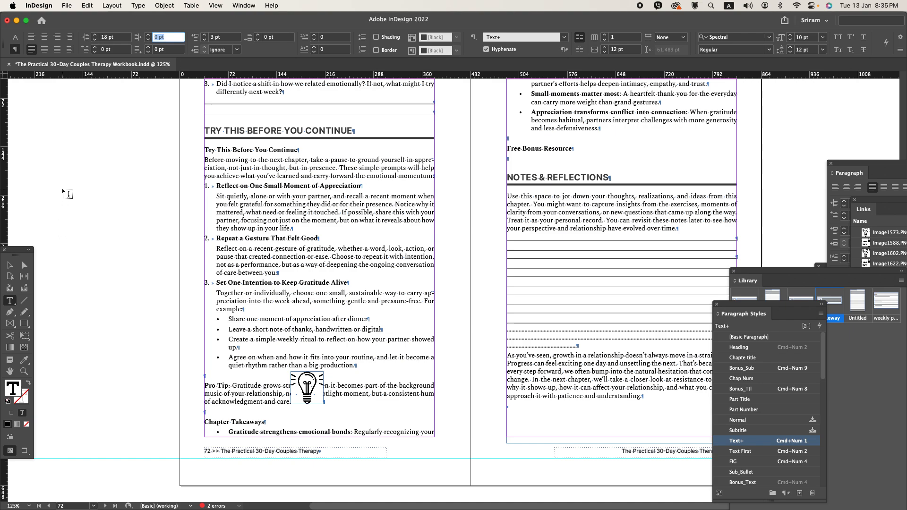
- Copy the TRY THIS BEFORE YOU CONTINUE heading's style onto Chapter Takeaways with the Eyedropper, and save the document
triple_click(227, 421)
click(25, 360)
click(250, 126)
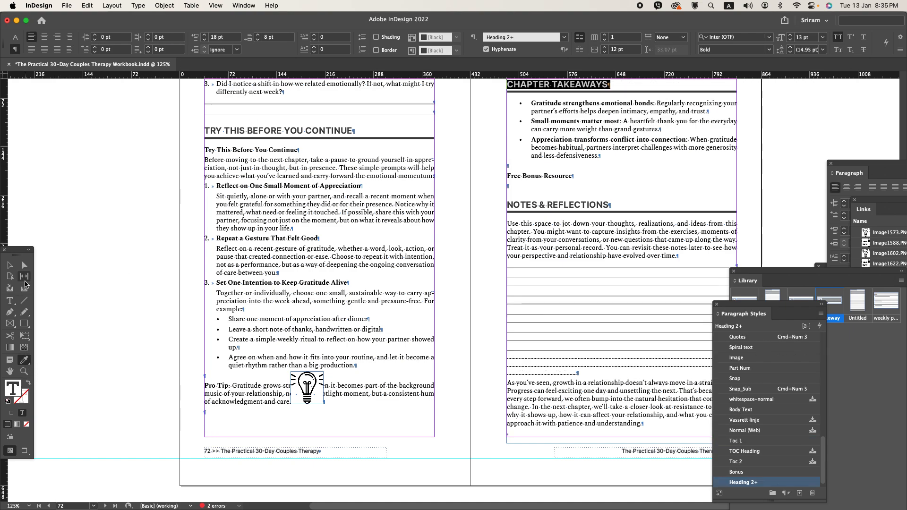
click(10, 266)
click(85, 294)
key(super+s)
- Place the Protip library item on the pasteboard beside the Pro Tip paragraph of page 72
scroll(141, 297, left, 3)
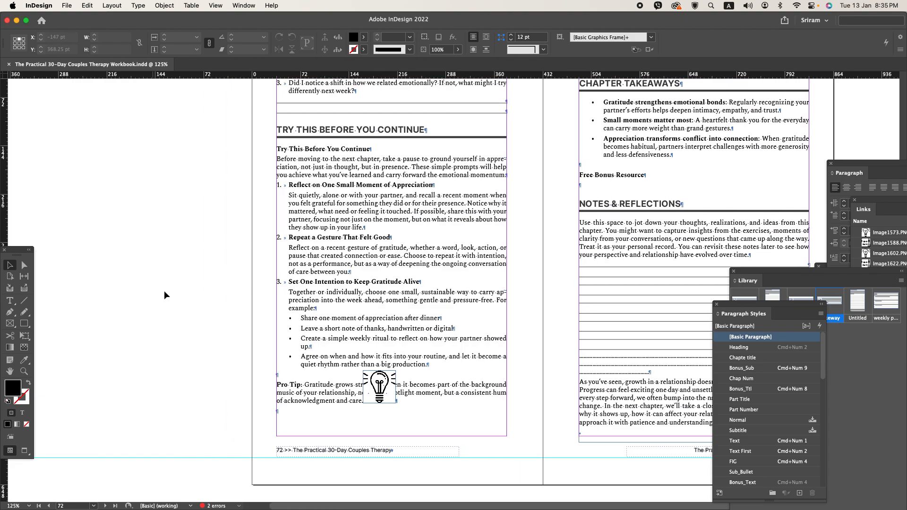
click(800, 274)
drag(799, 307, 127, 326)
drag(198, 330, 199, 322)
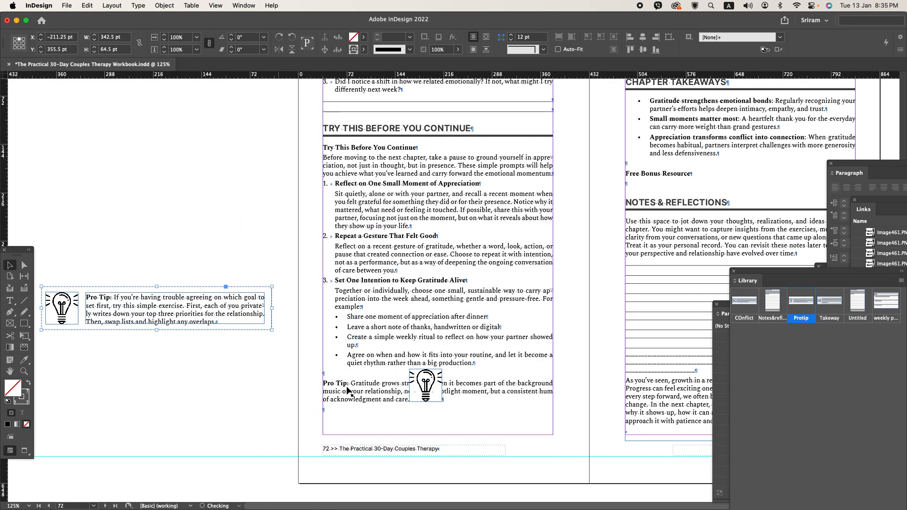
- Delete the loose light bulb image on page 72 and move the Pro Tip text into the pasteboard box, replacing its sample text
click(429, 395)
key(Delete)
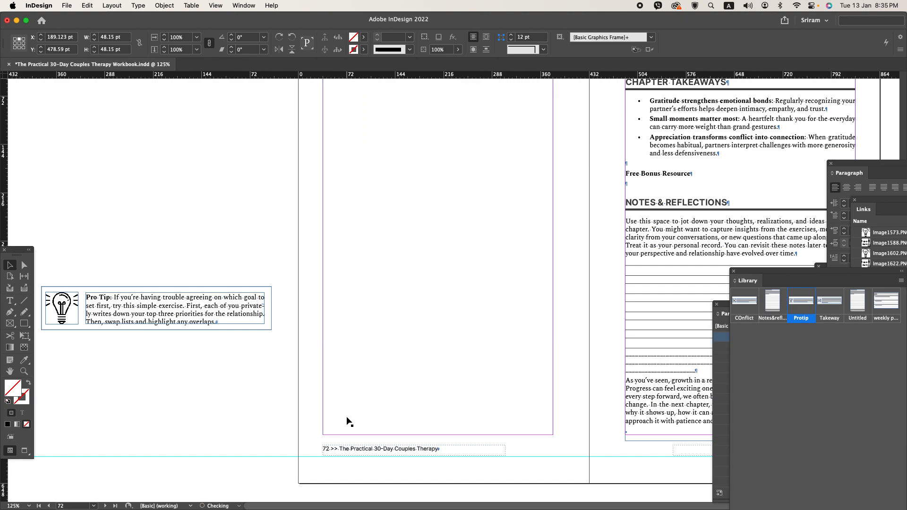
double_click(328, 383)
drag(328, 384, 407, 398)
key(cmd+x)
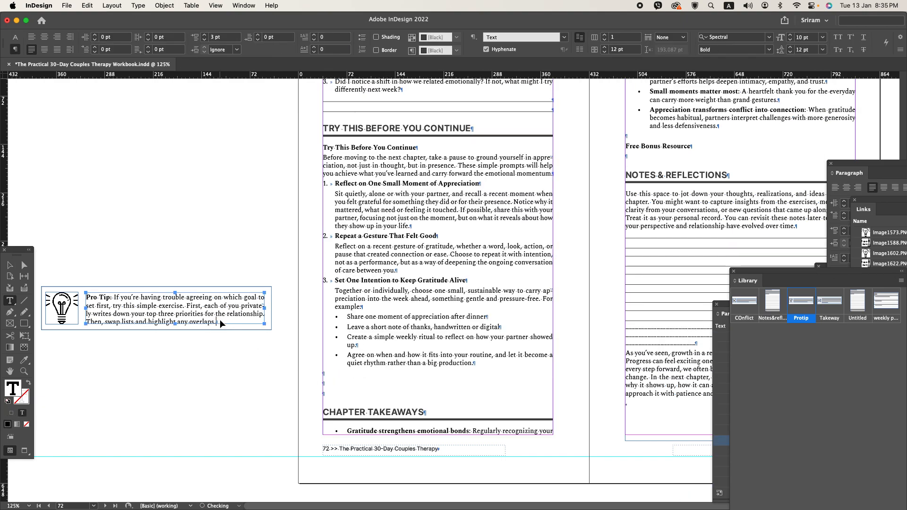
click(220, 319)
key(cmd+a)
key(cmd+v)
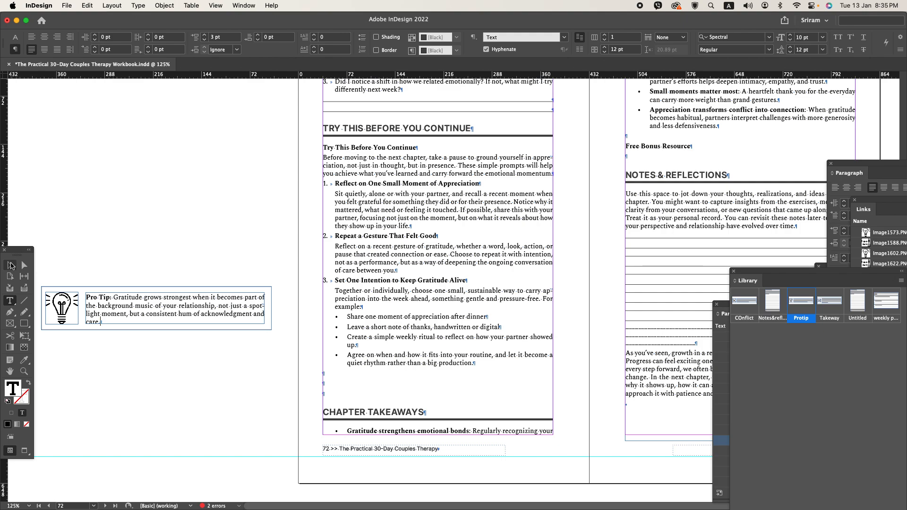
- Move the Pro Tip box into the blank paragraph below page 72's bullets with the FIG style, and delete the extra blank paragraph
click(10, 266)
key(cmd+x)
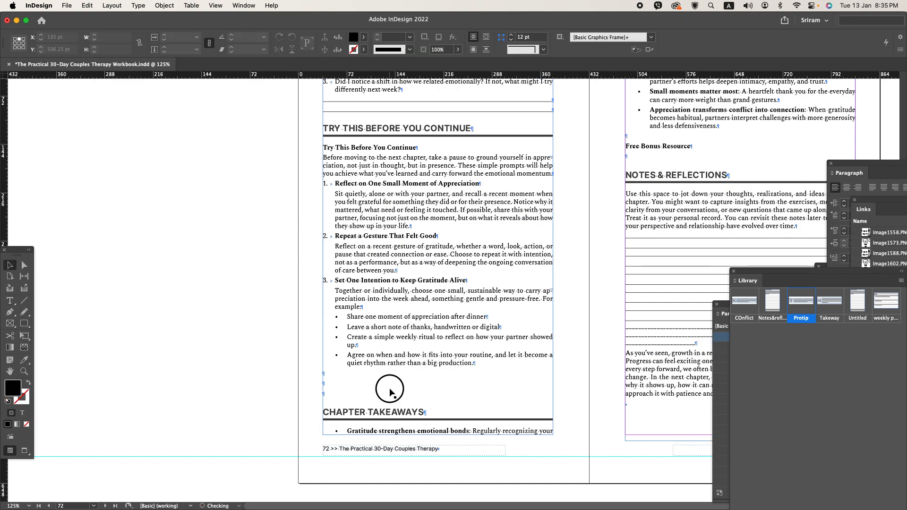
double_click(390, 392)
key(cmd+v)
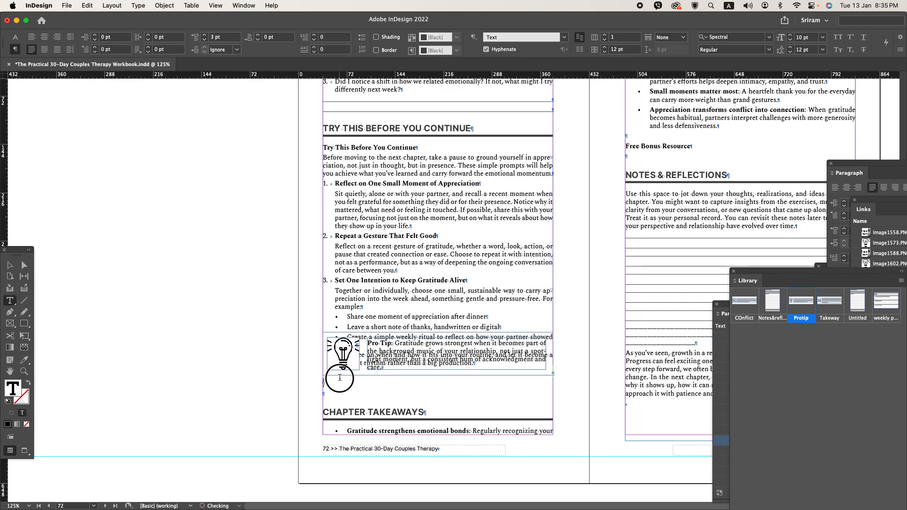
key(super+KP_1)
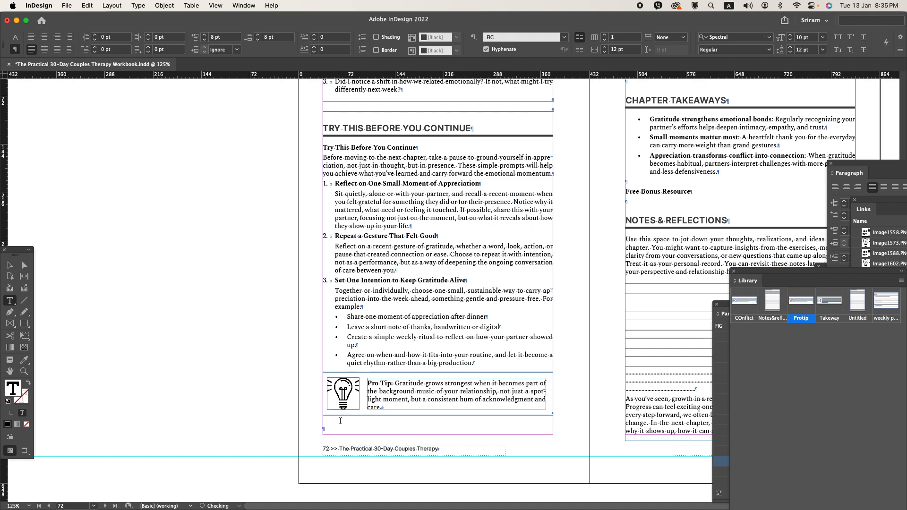
key(BackSpace)
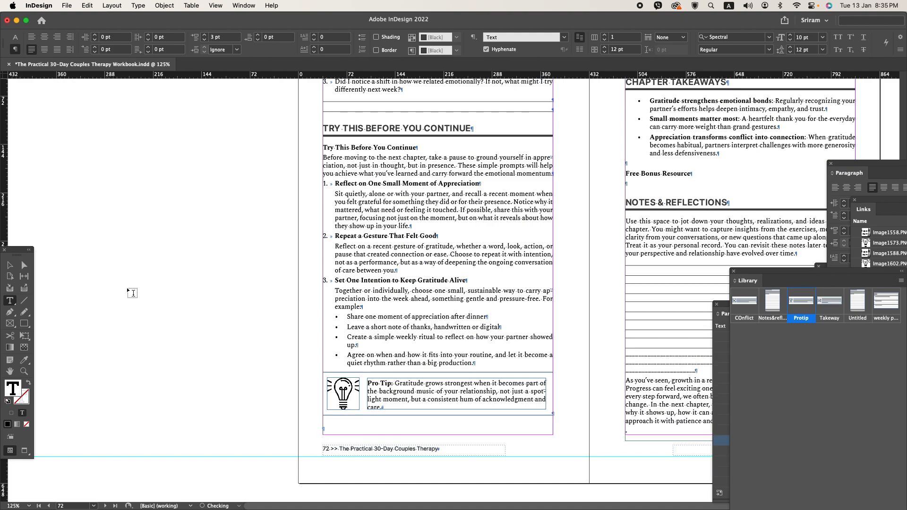
click(7, 266)
- Delete the underscore lines above the closing paragraph under Notes & Reflections on page 73
scroll(355, 338, right, 6)
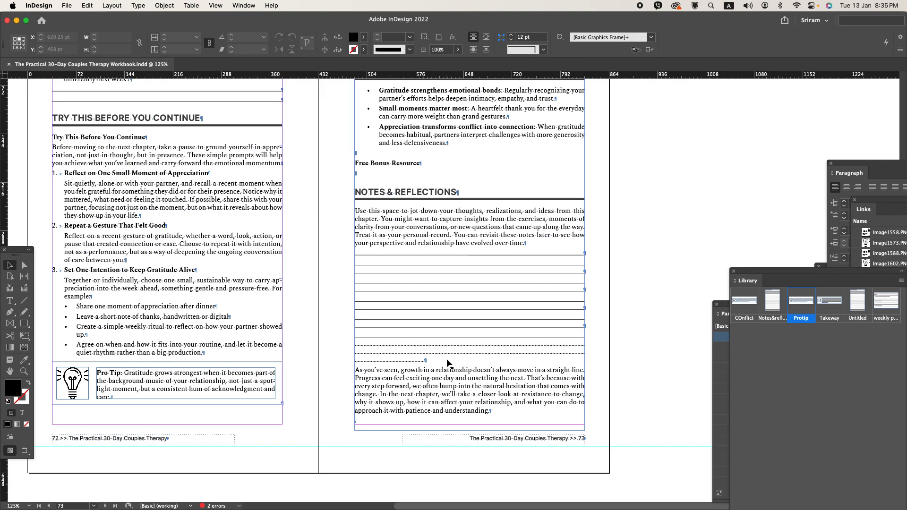
scroll(446, 359, up, 1)
double_click(411, 363)
double_click(362, 341)
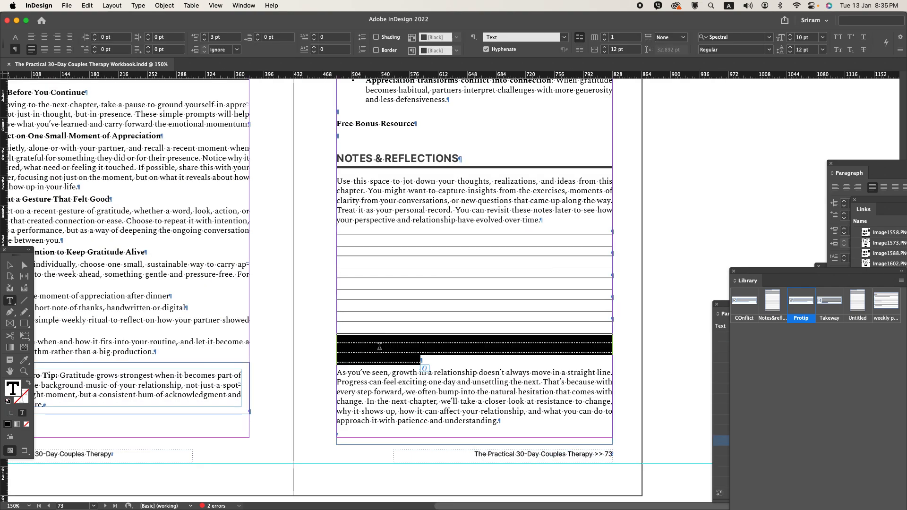
key(BackSpace)
- Delete the ruled writing lines below the first one under Notes & Reflections
click(464, 244)
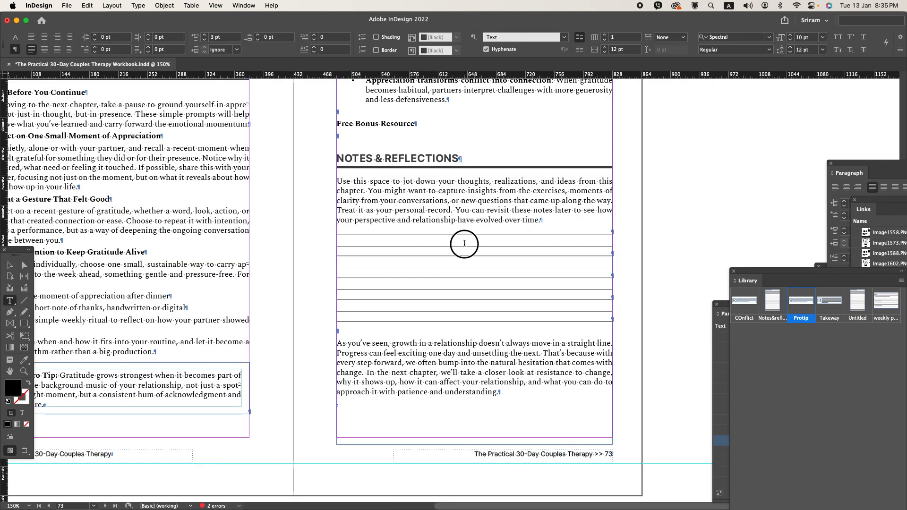
drag(464, 244, 483, 277)
triple_click(476, 242)
double_click(463, 245)
drag(459, 244, 491, 305)
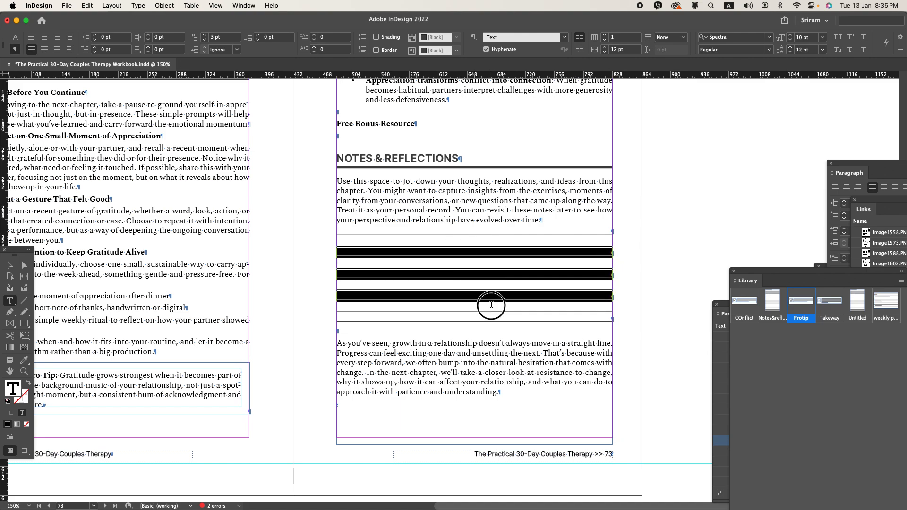
key(BackSpace)
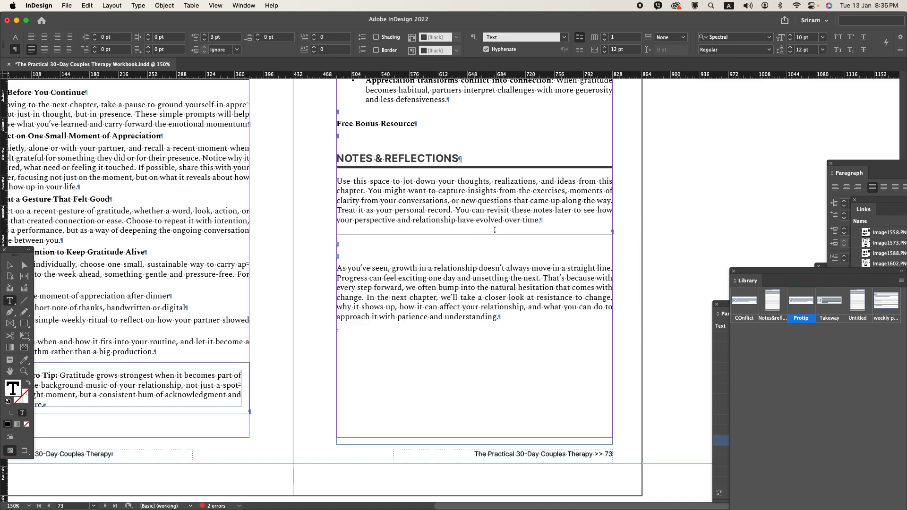
- Copy the remaining ruled line and paste it without formatting into the two blank paragraphs beneath it
triple_click(494, 230)
right_click(494, 230)
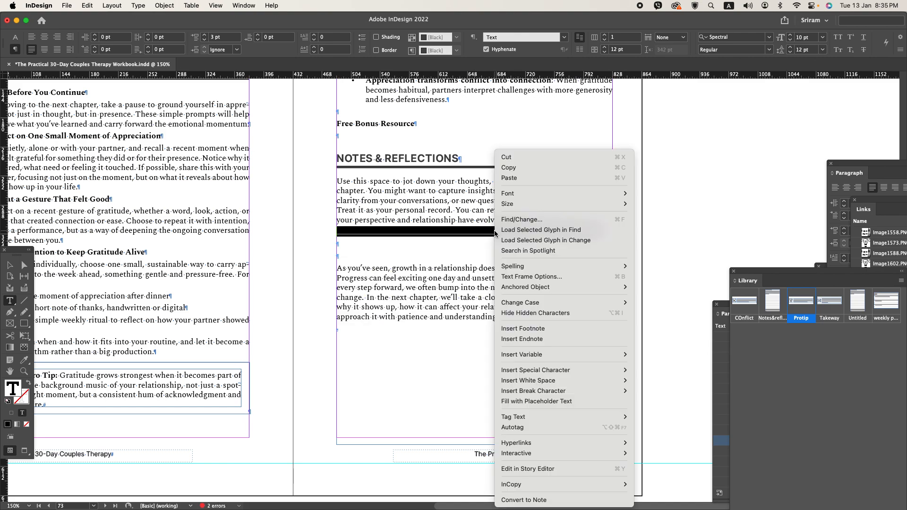
click(513, 173)
click(350, 242)
right_click(350, 241)
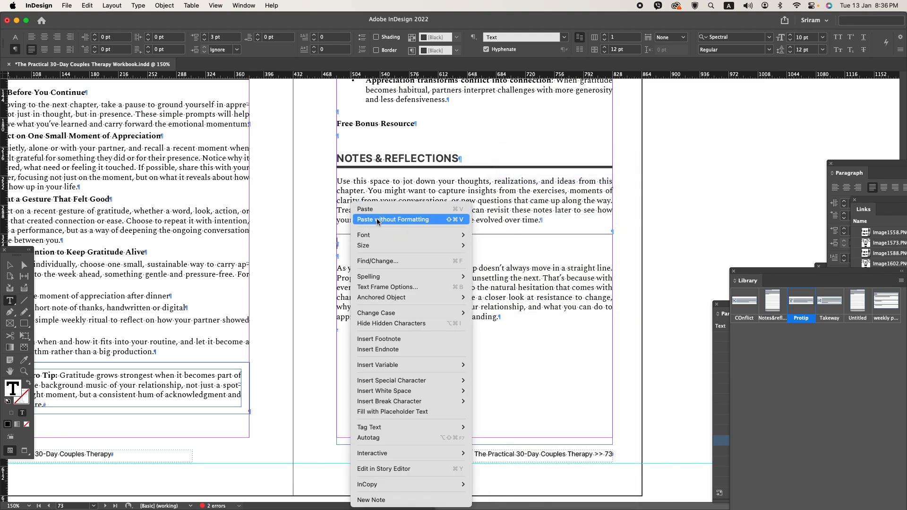
click(378, 220)
right_click(349, 256)
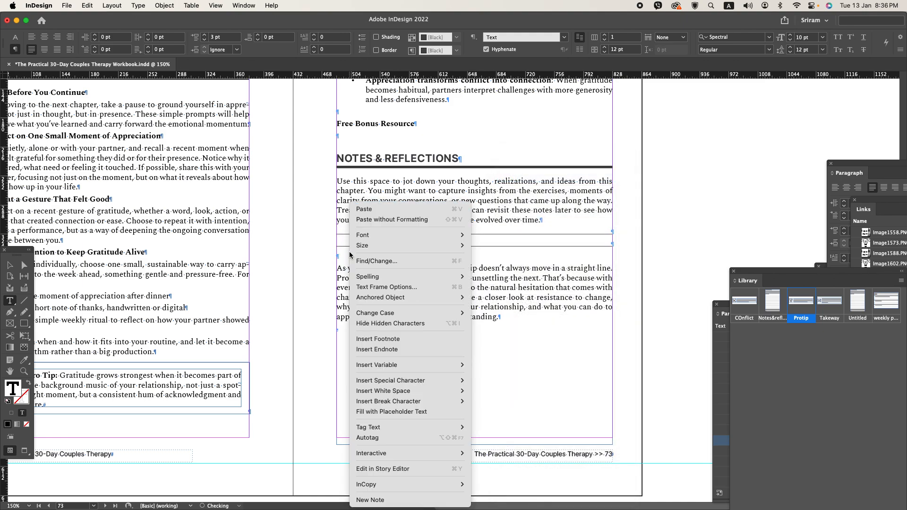
click(390, 220)
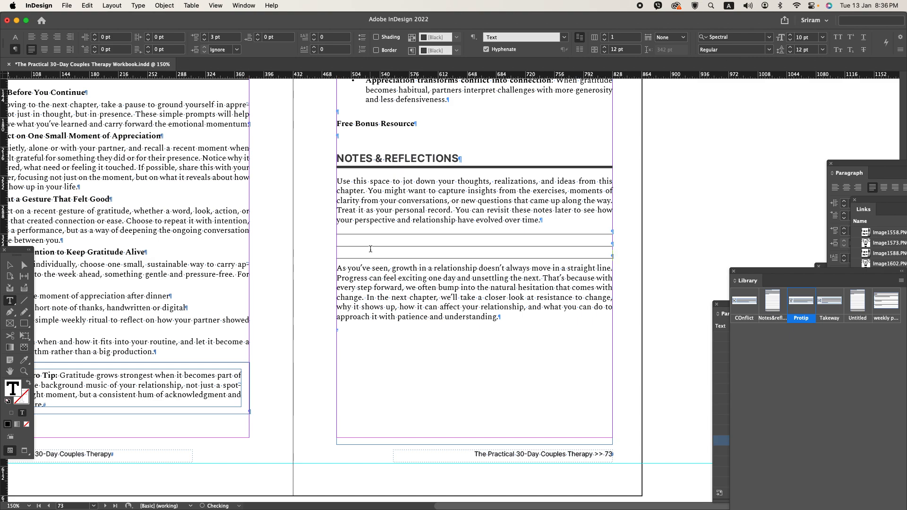
- Keep pasting the ruled line in new paragraphs until eleven evenly spaced writing lines fill the space above the closing paragraph
key(Return)
key(super+v)
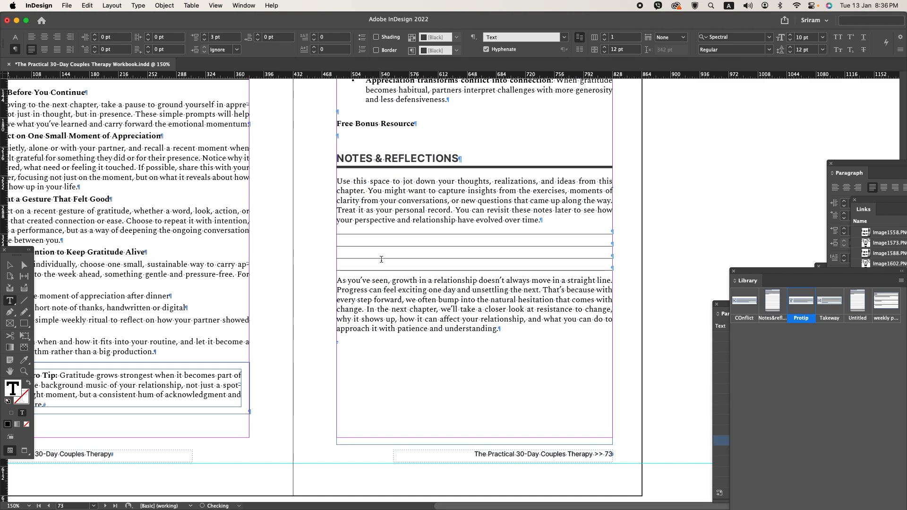
key(Return)
key(super+v)
key(Return)
key(super+v)
key(Return)
key(super+v)
key(Return)
key(super+v)
key(Return)
key(super+v)
key(Return)
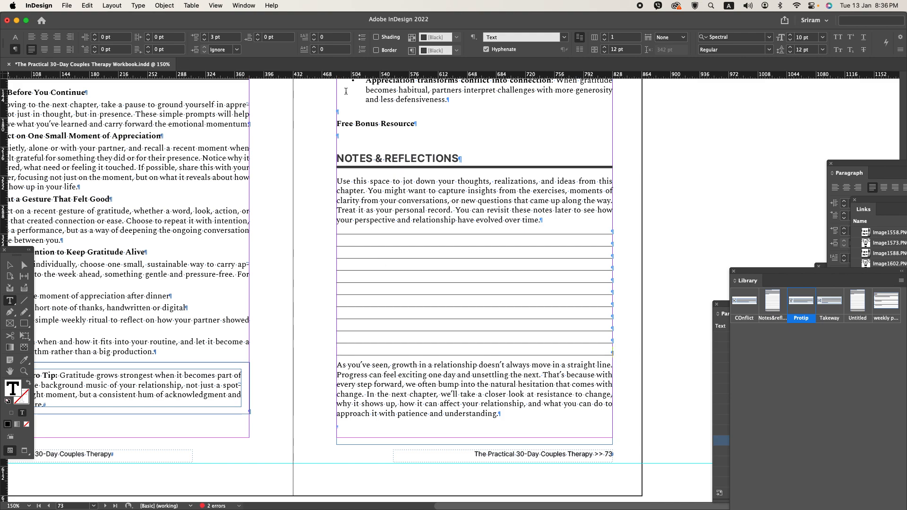
- Set 10 pt space after the last ruled line, delete the blank paragraph ending page 73, and save the document
click(280, 37)
text(10)
key(Return)
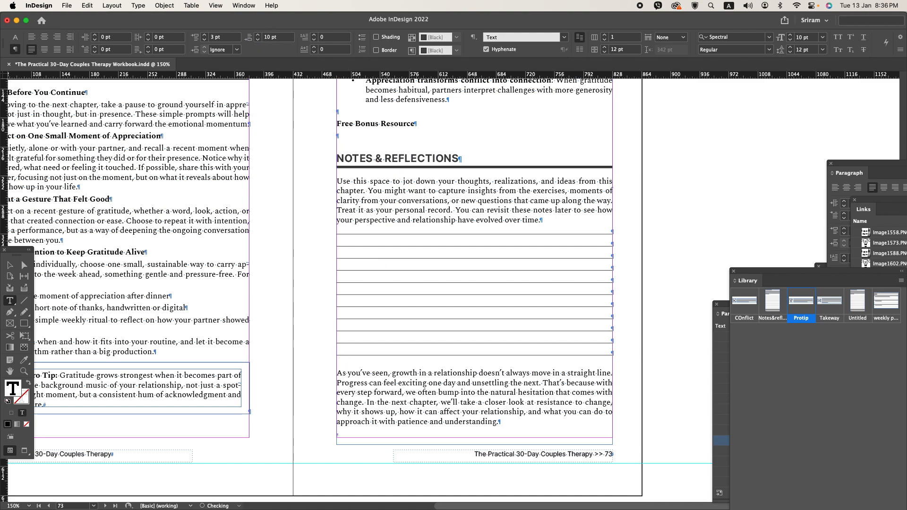
key(super+z)
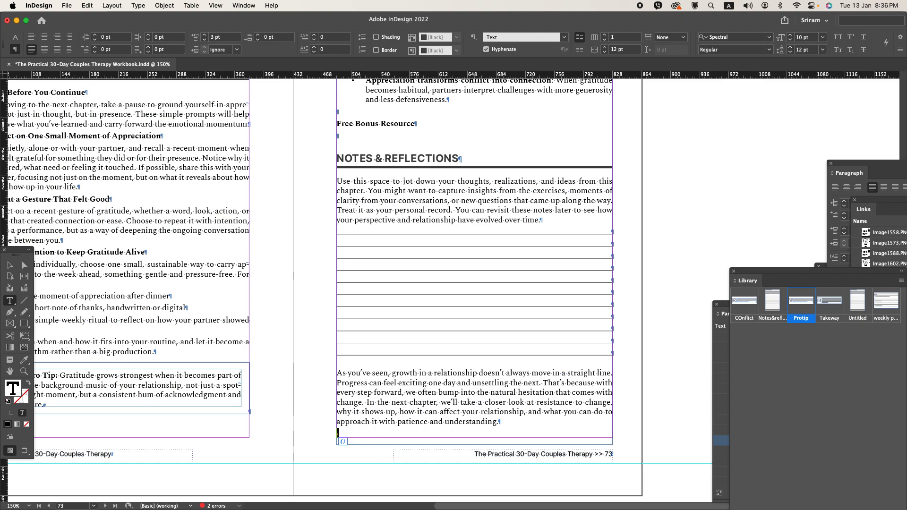
scroll(350, 428, down, 5)
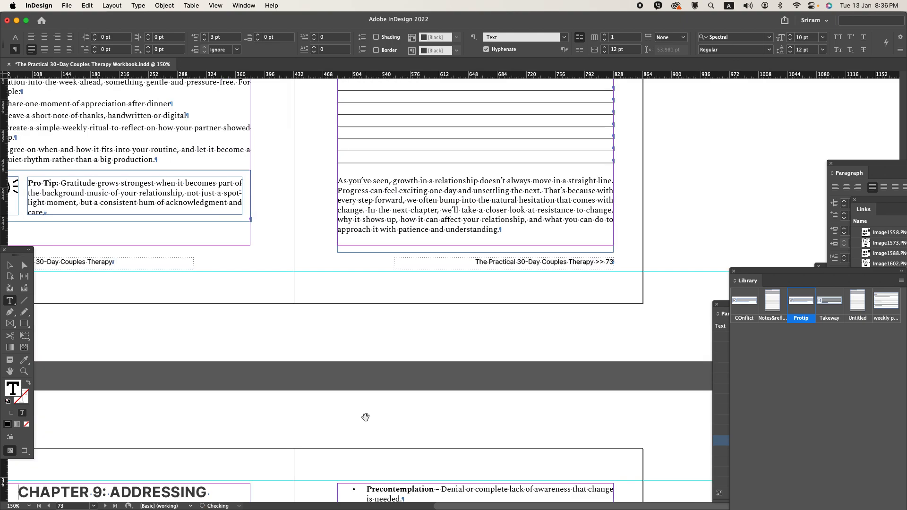
scroll(366, 417, down, 1)
click(13, 266)
key(super+alt+c)
click(356, 329)
key(super+s)
- Apply the Quotes paragraph style to the quotation beneath the Chapter 9 heading on page 74
scroll(357, 331, down, 1)
scroll(357, 330, down, 9)
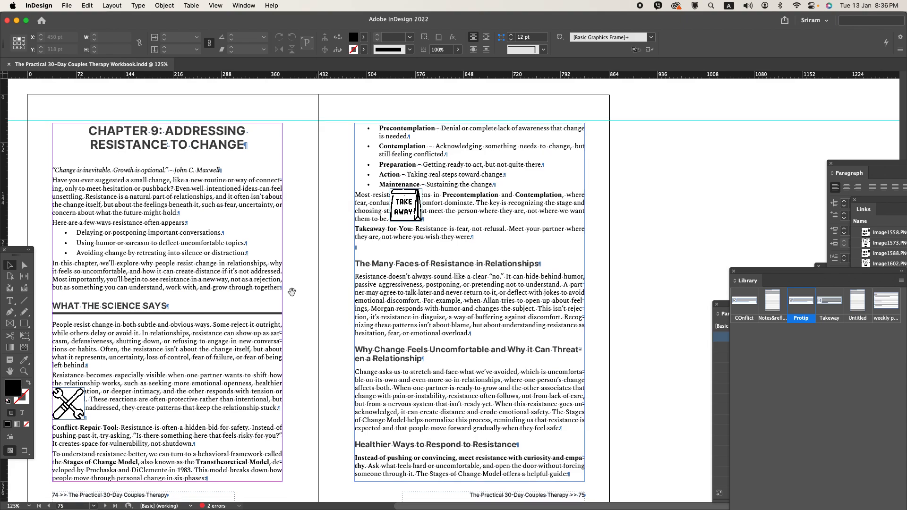
scroll(330, 303, up, 1)
scroll(377, 299, left, 7)
scroll(395, 246, up, 1)
double_click(395, 242)
click(384, 205)
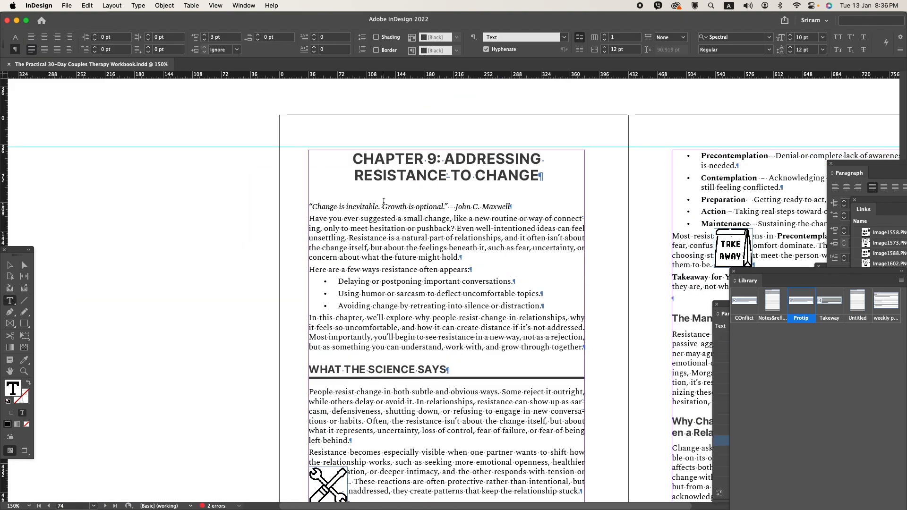
key(super+Return)
text(1q)
key(Return)
- Delete the loose wrench image on page 74, save, and place the COnflict library item on the pasteboard beside the page
scroll(337, 198, down, 2)
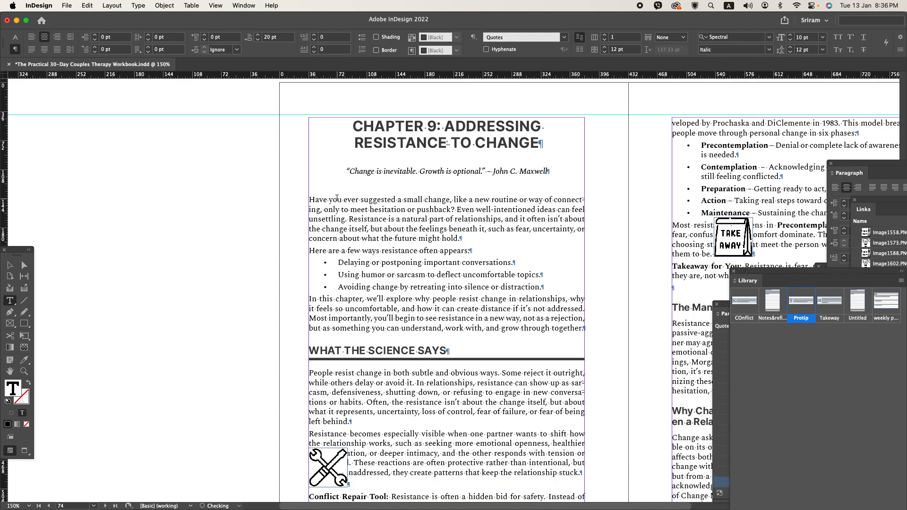
scroll(330, 203, down, 5)
click(10, 268)
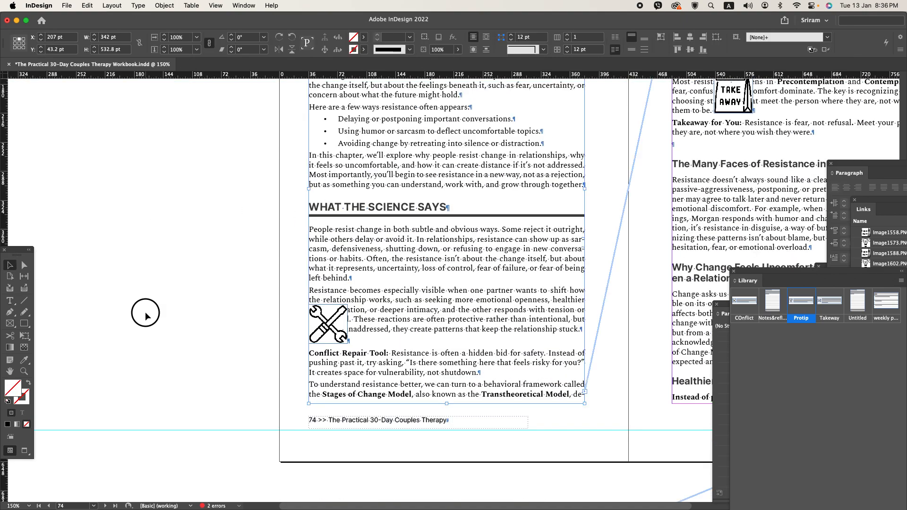
click(319, 326)
key(Delete)
key(super+s)
drag(745, 301, 236, 323)
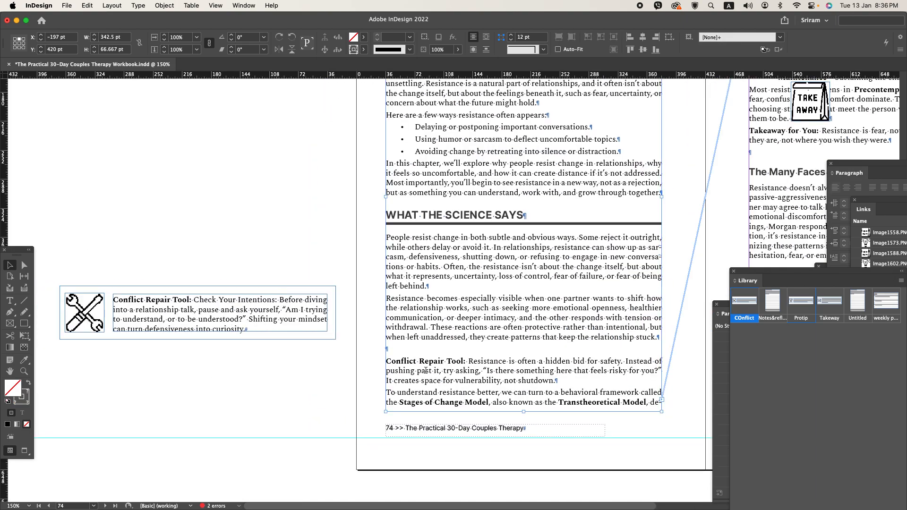
- Move the Conflict Repair Tool paragraph's text into the pasteboard box, replacing its sample text, and turn off hyphenation there
key(t)
double_click(397, 361)
drag(440, 361, 557, 380)
key(super+x)
click(203, 326)
key(super+a)
key(super+v)
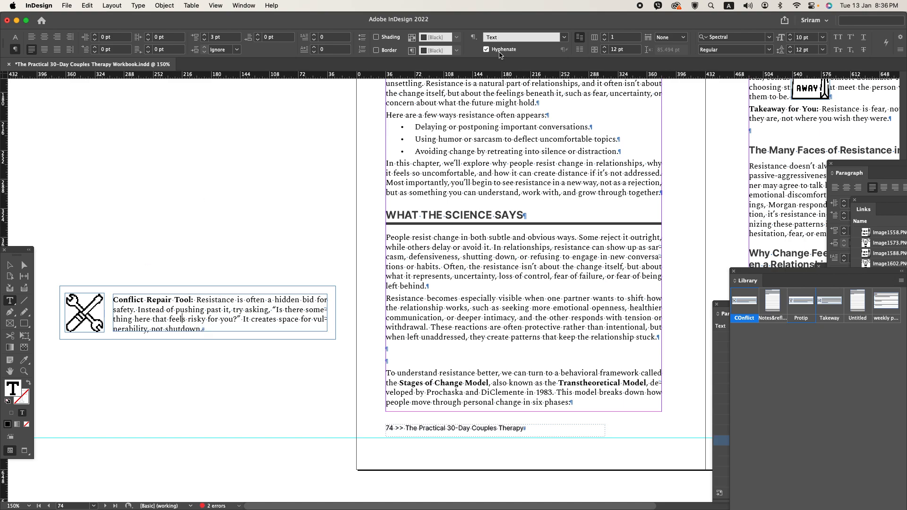
click(499, 51)
- Move the Conflict Repair Tool box into the blank paragraph at the end of page 74 with the FIG style, and save
click(10, 262)
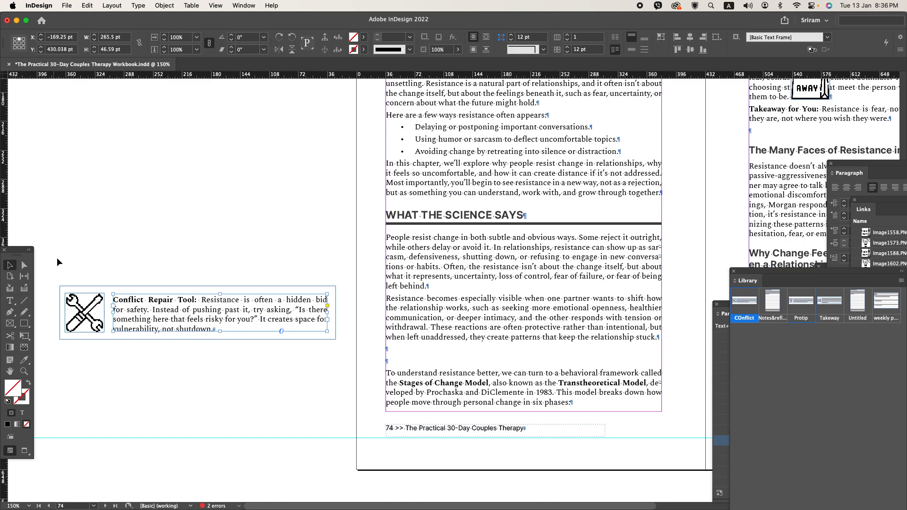
key(super+x)
double_click(409, 350)
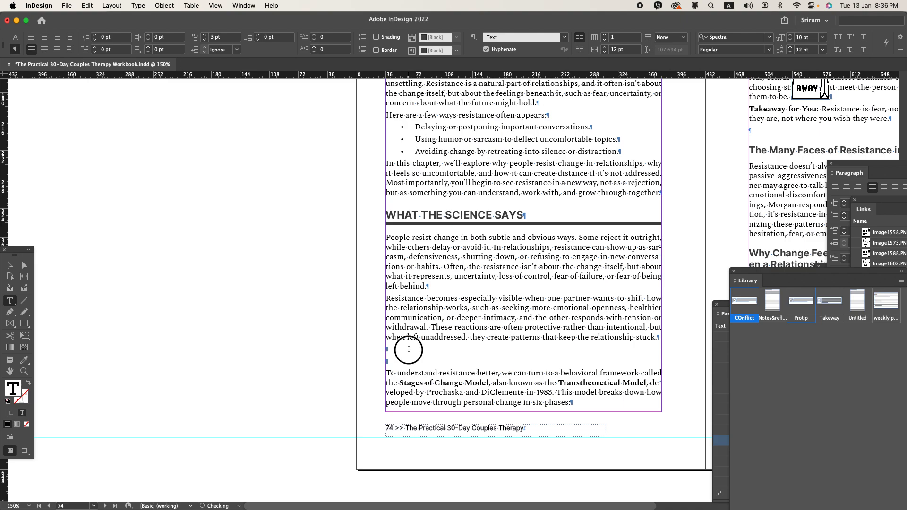
drag(402, 359, 396, 354)
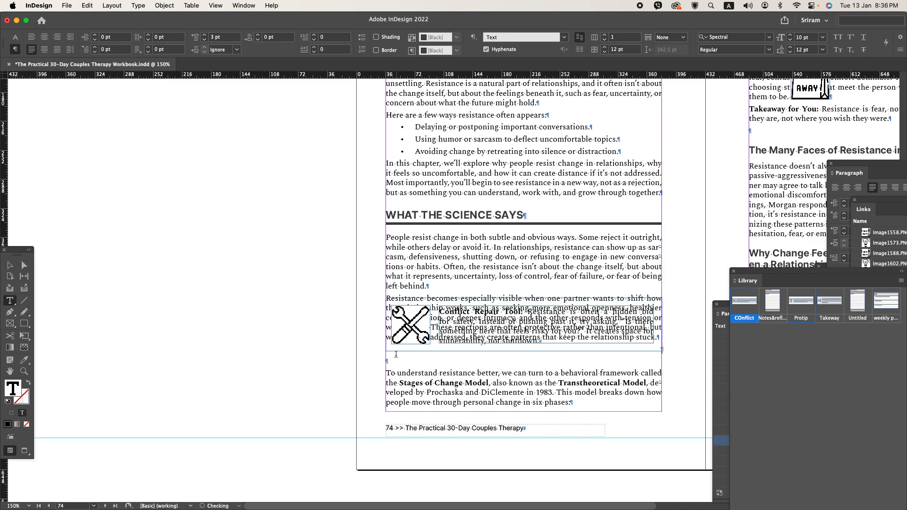
key(super+KP_1)
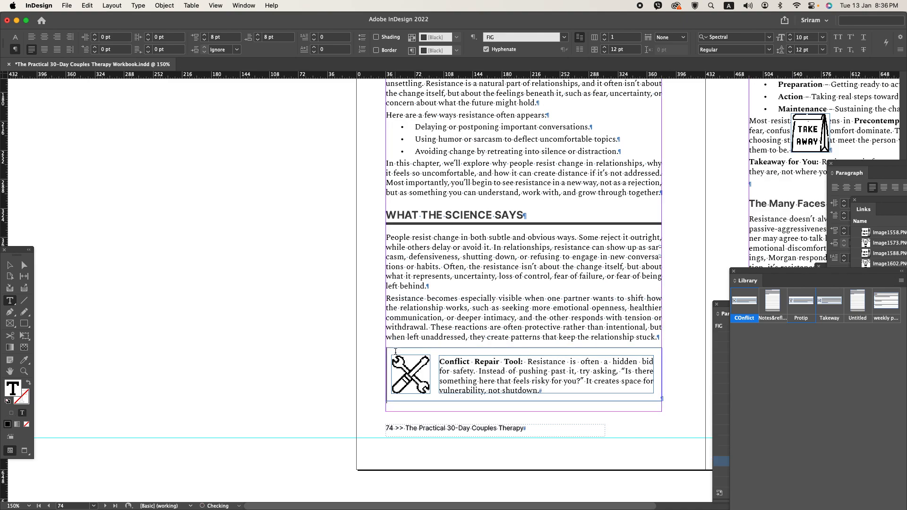
key(super+minus)
super+click(180, 298)
key(super+s)
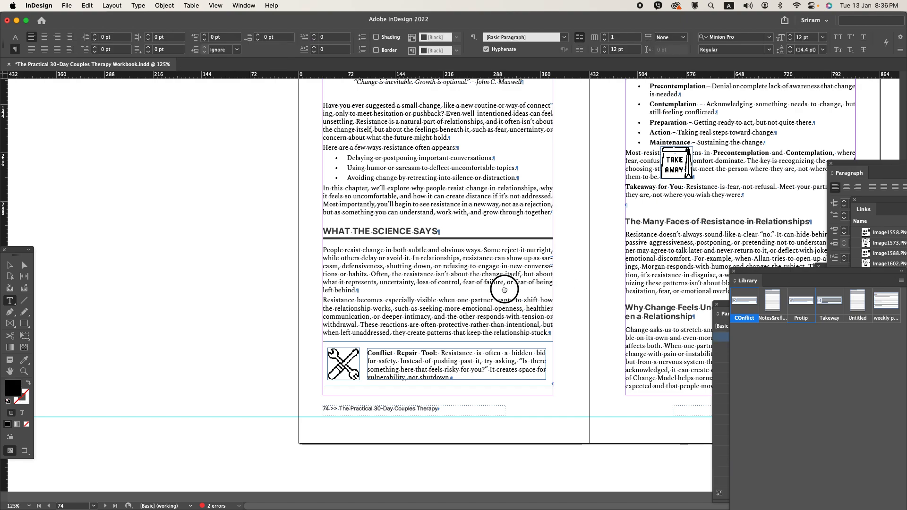
- Delete the blank paragraph at the start of page 75 and select that page's text frame
scroll(412, 301, right, 6)
scroll(412, 300, up, 2)
click(371, 122)
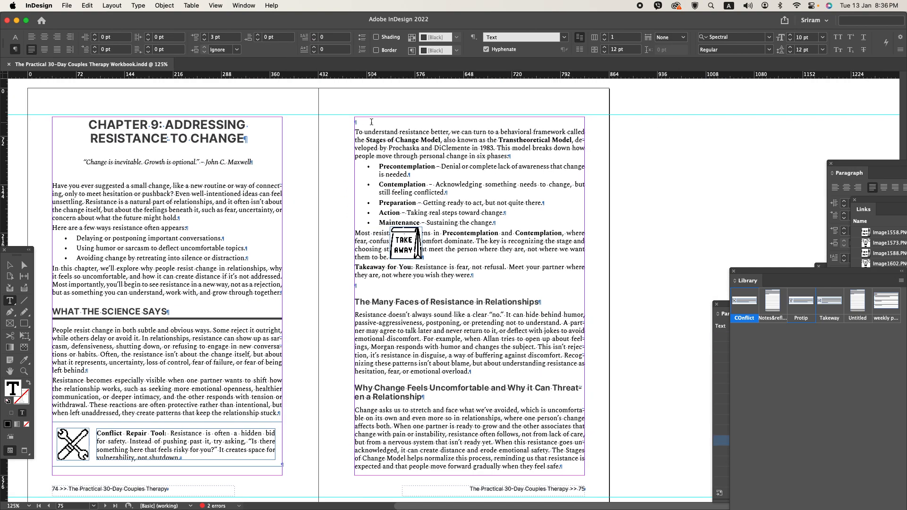
key(Delete)
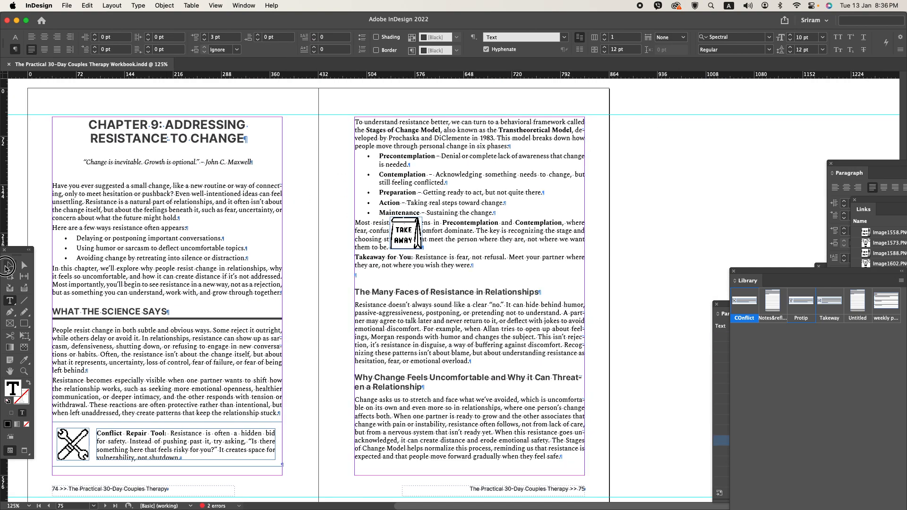
click(10, 265)
click(491, 286)
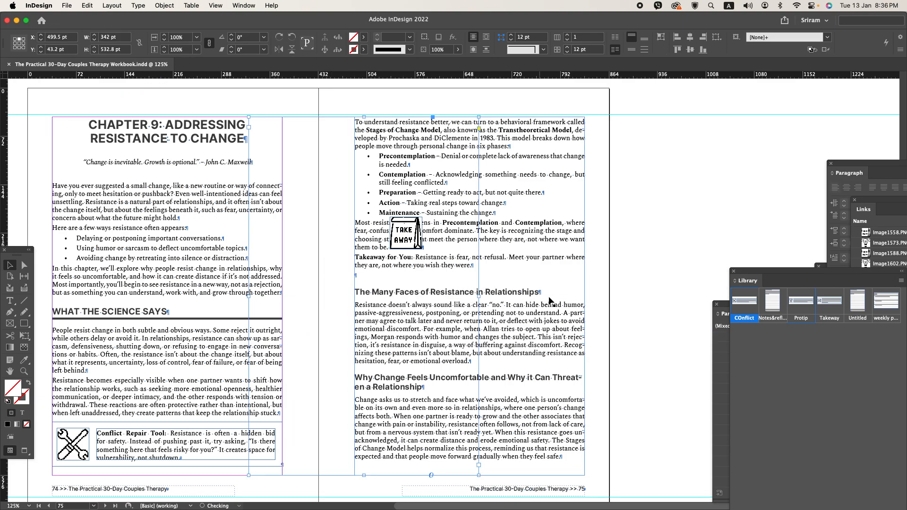
- Place the Takeway library item on the pasteboard beside page 75 and delete the loose Take Away image on that page
key(super+z)
drag(304, 294, 314, 293)
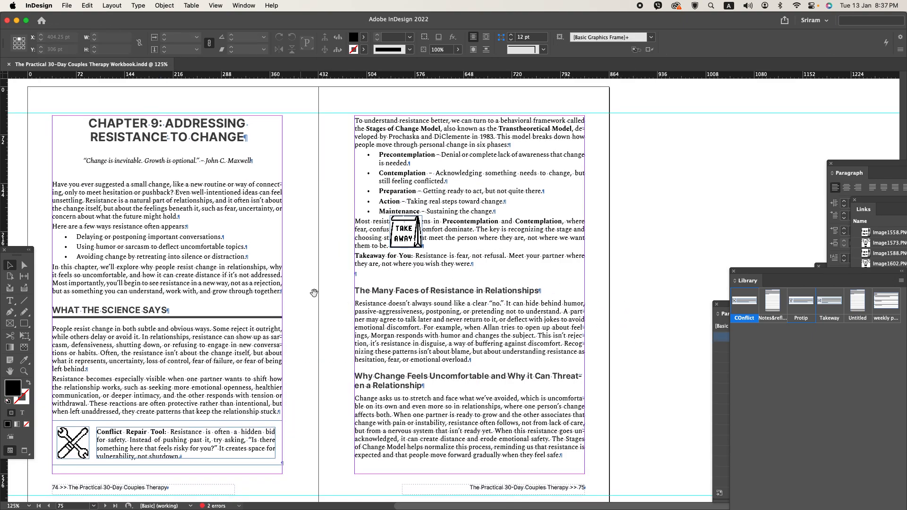
drag(824, 305, 697, 220)
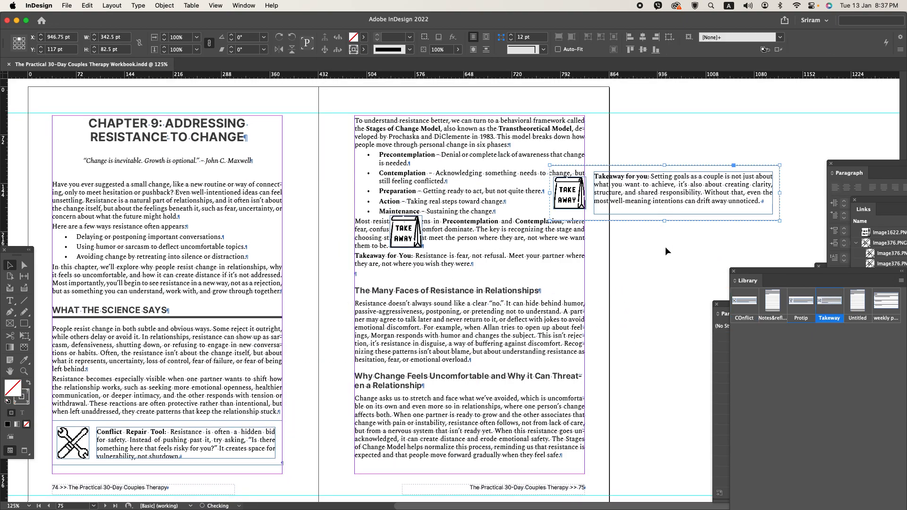
click(414, 249)
double_click(414, 248)
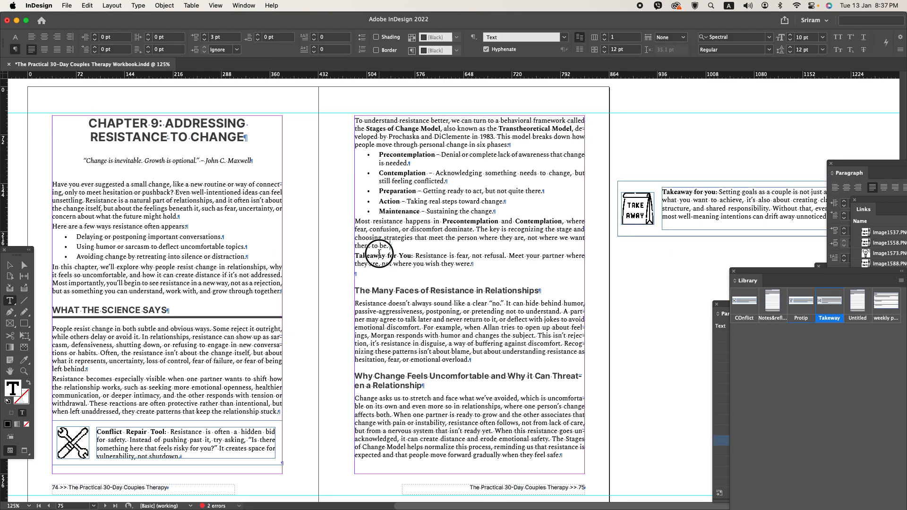
- Move the Takeaway for You paragraph's text from page 75 into the pasteboard box, replacing its sample text
drag(357, 256, 468, 263)
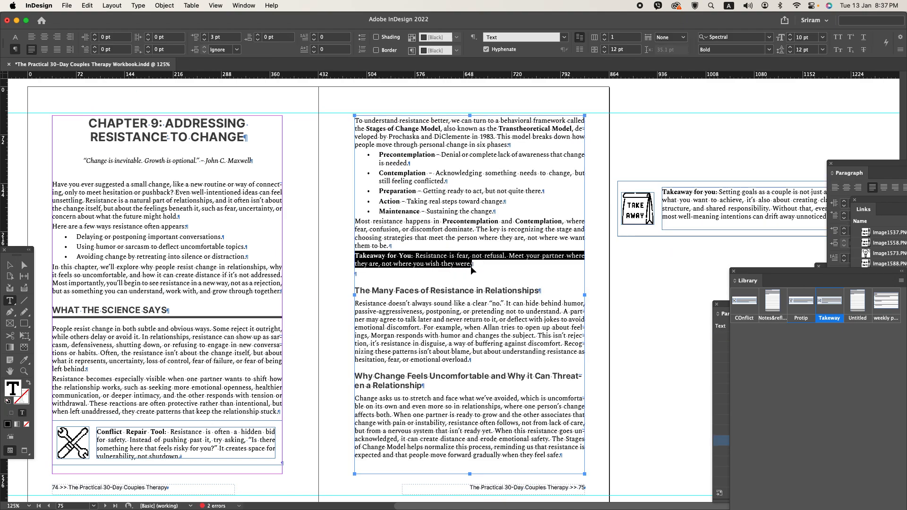
key(cmd+x)
click(691, 204)
key(cmd+a)
key(cmd+v)
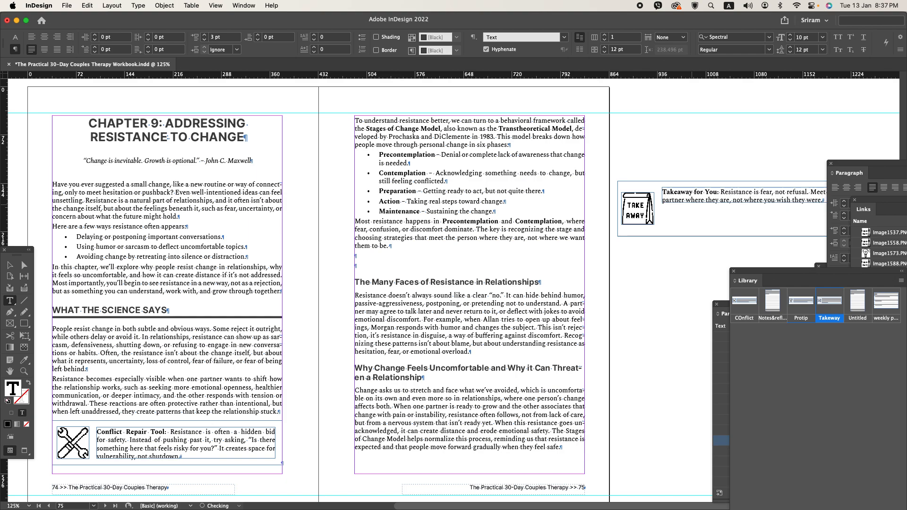
- Fit the pasteboard Takeaway box's text frame to its content and nudge the Take Away icon slightly upward
click(10, 264)
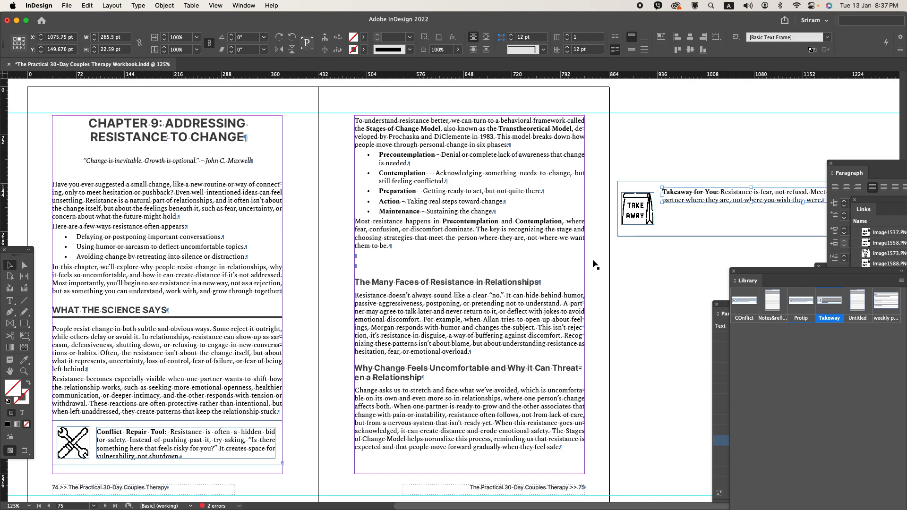
click(635, 218)
key(shift+Up)
key(Up)
key(Up)
key(Up)
key(Up)
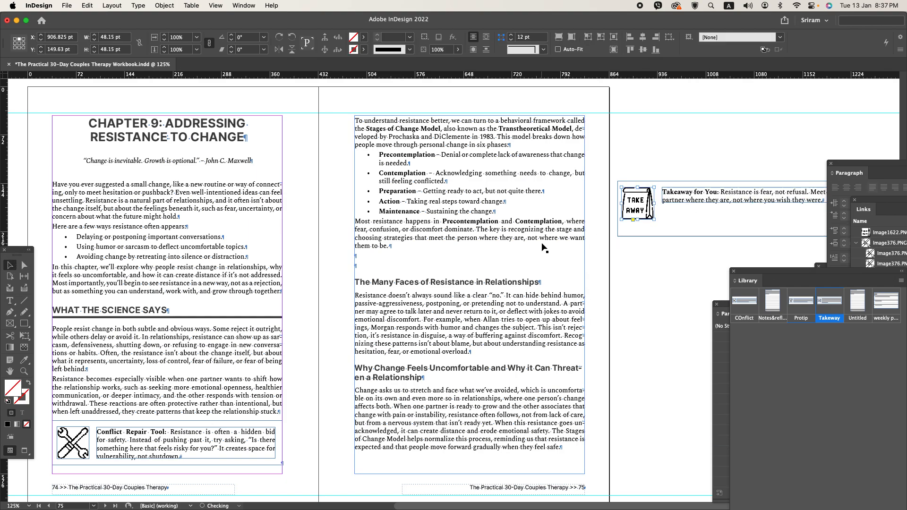
key(Up)
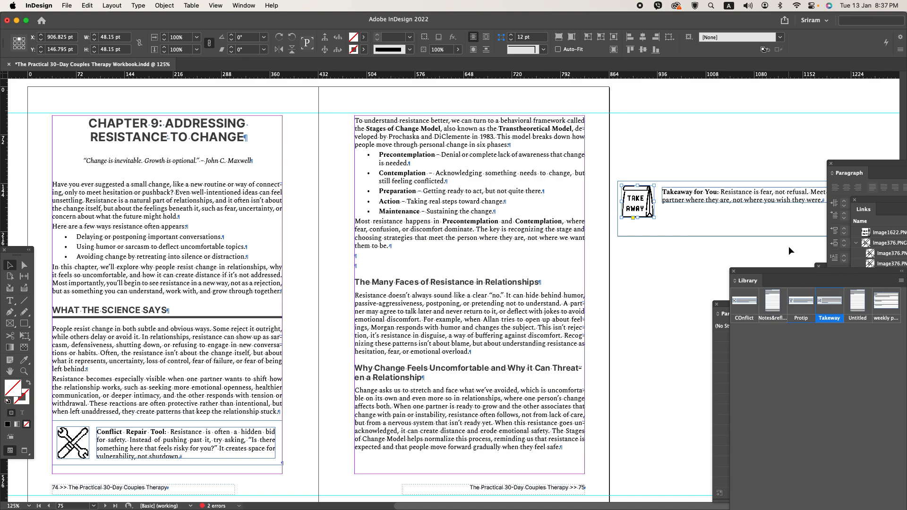
click(770, 251)
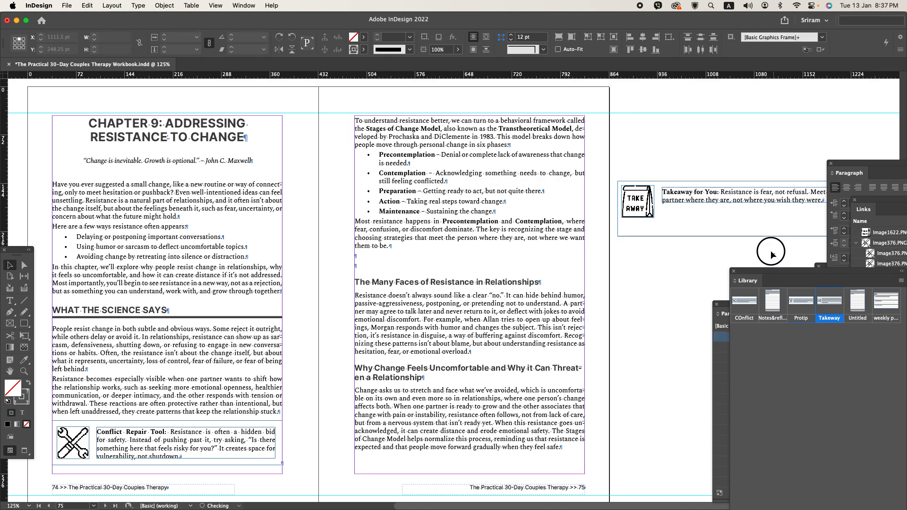
- Shorten the Takeaway box's outline to 60.75 pt high, align its icon and text by vertical centers, and group the parts
click(731, 222)
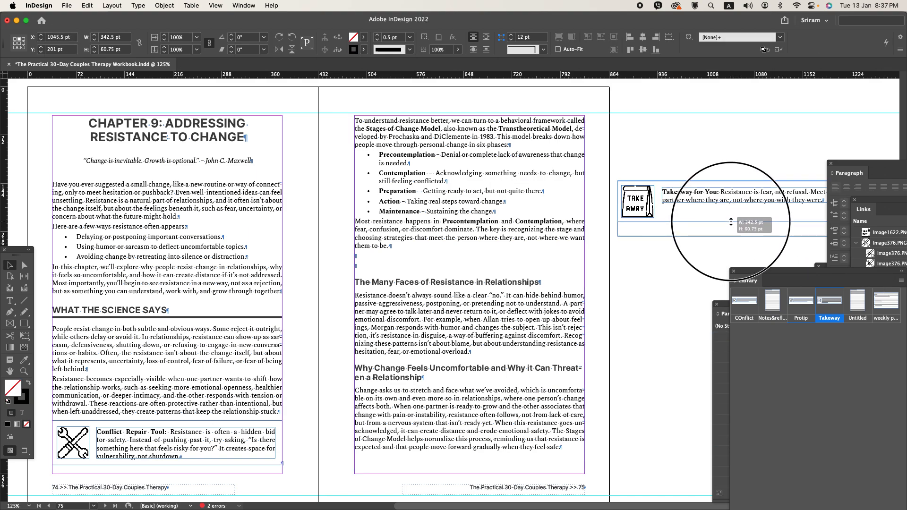
drag(730, 222, 730, 222)
drag(774, 240, 644, 165)
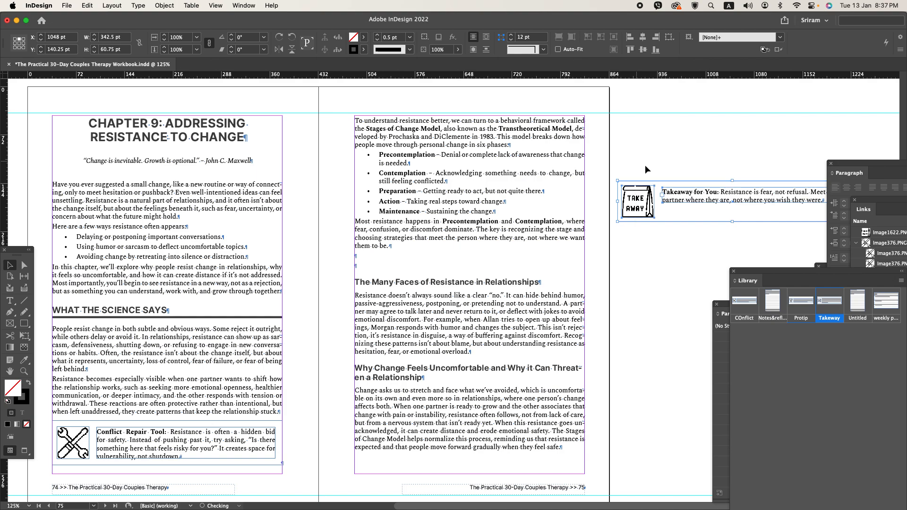
click(643, 50)
key(super+g)
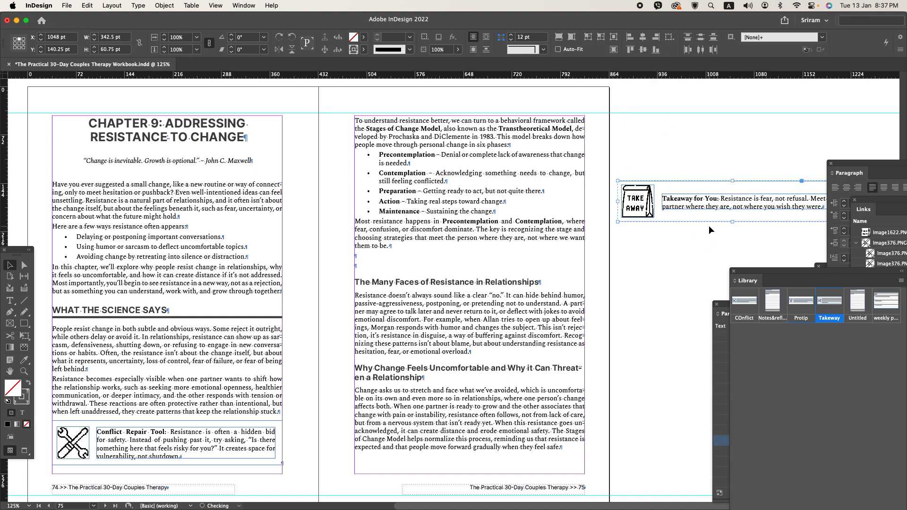
- Move the Takeaway box into the first blank paragraph on page 75 with the FIG style and delete the leftover blank paragraph
key(super+x)
double_click(363, 255)
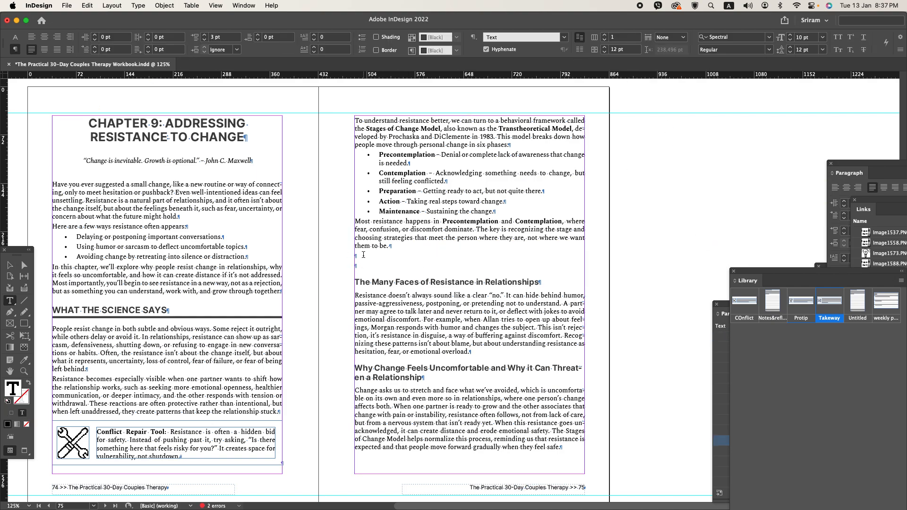
key(super+v)
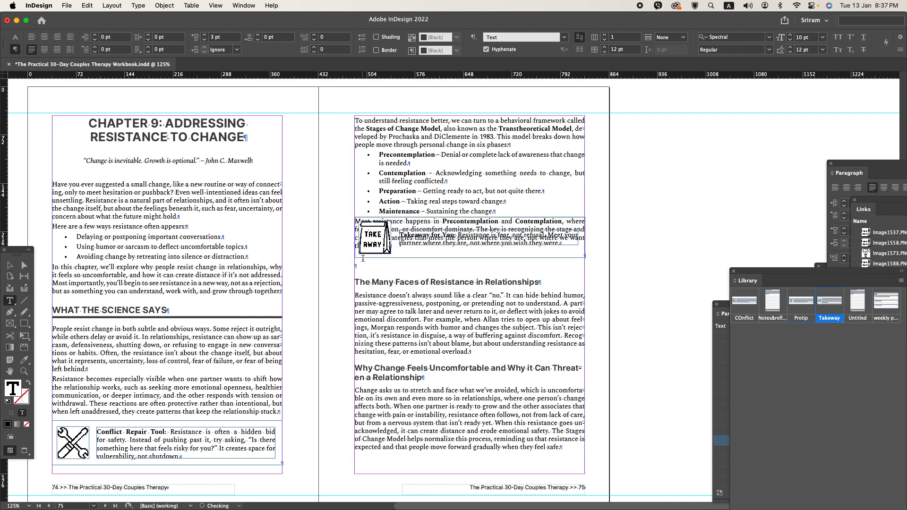
key(super+KP_1)
key(Delete)
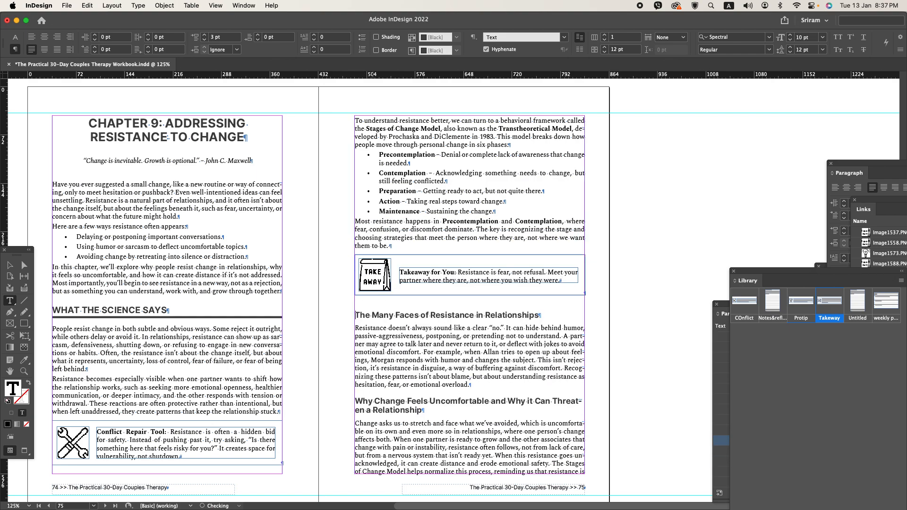
- Set the space after the Takeaway box's paragraph to 0 pt
click(276, 38)
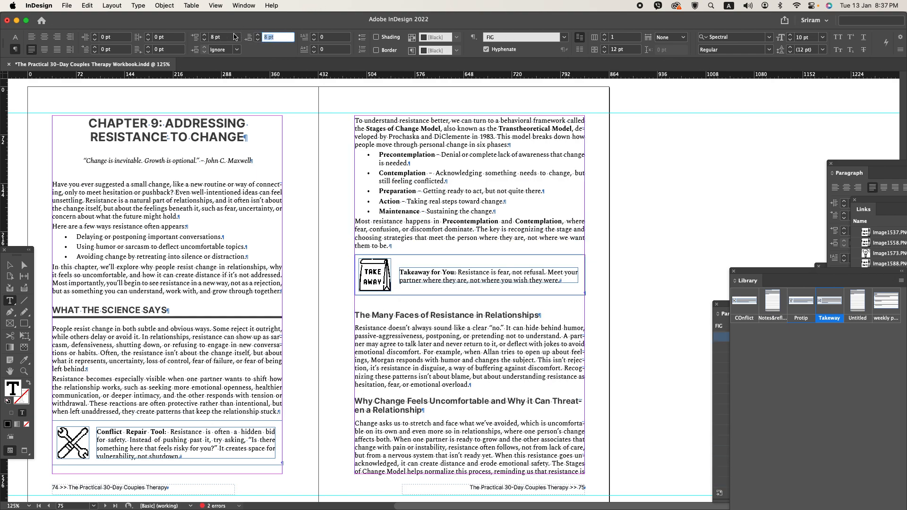
text(0)
key(Return)
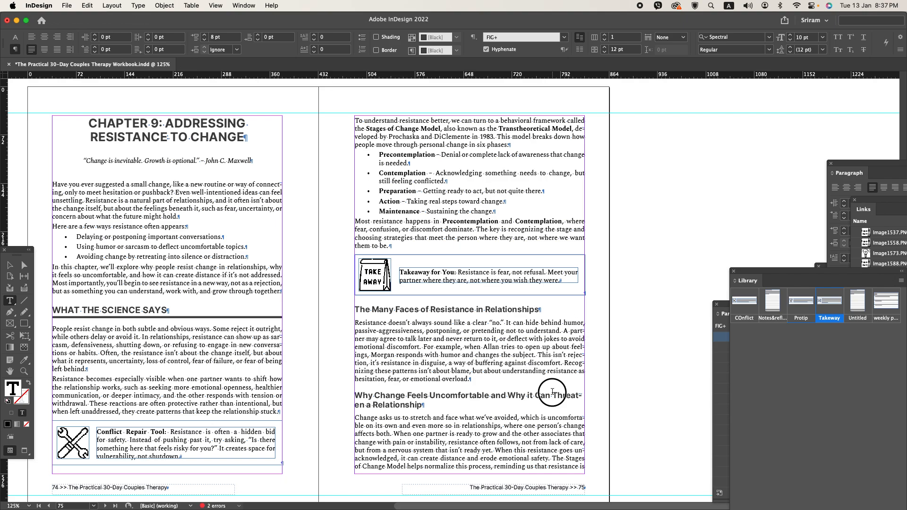
- Turn off hyphenation for the heading "Why Change Feels Uncomfortable and Why it Can Threaten a Relationship" and save the document
click(552, 392)
click(502, 51)
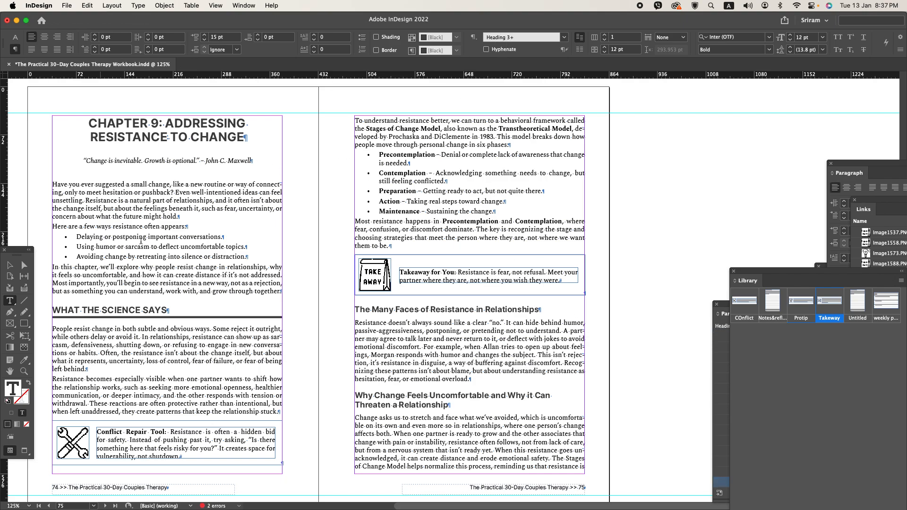
click(10, 265)
click(304, 363)
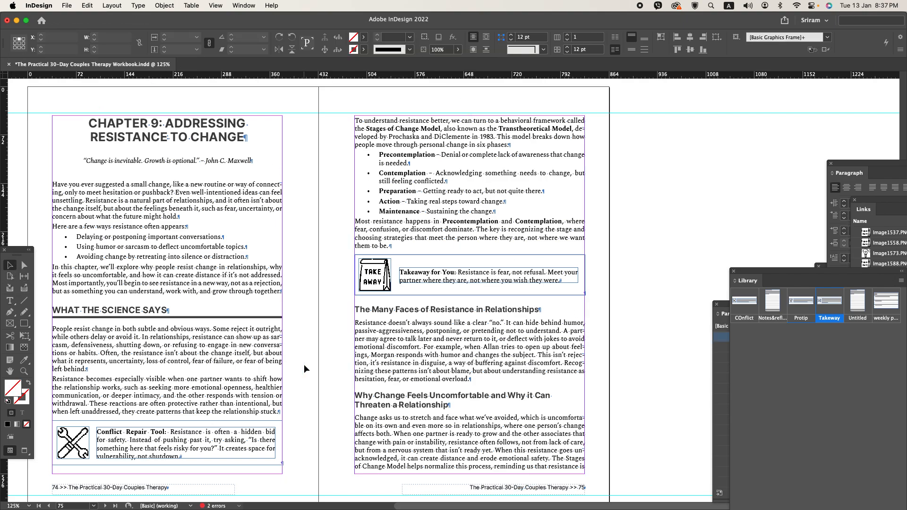
key(super+s)
- Extend the bottom of page 75's text frame so that it is 536.74 pt high
scroll(304, 363, down, 1)
scroll(304, 357, down, 15)
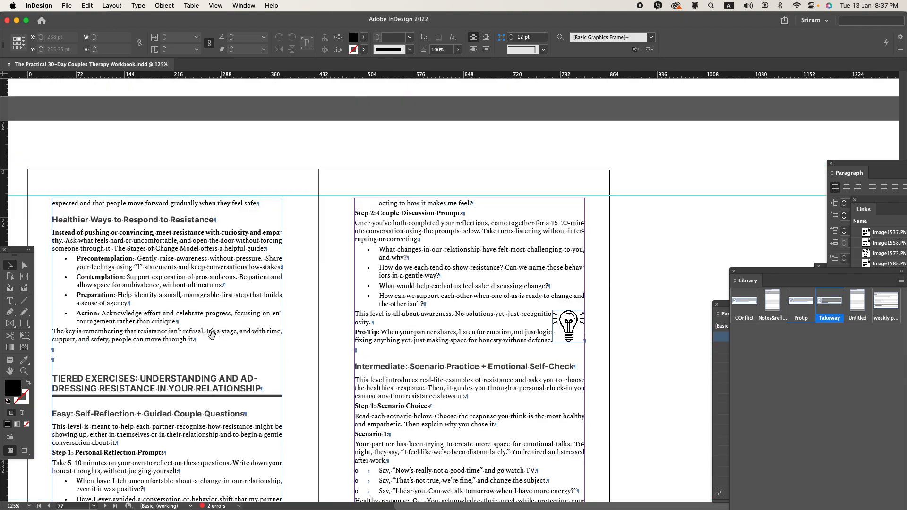
scroll(385, 310, up, 7)
scroll(386, 310, left, 2)
scroll(389, 262, up, 2)
click(522, 125)
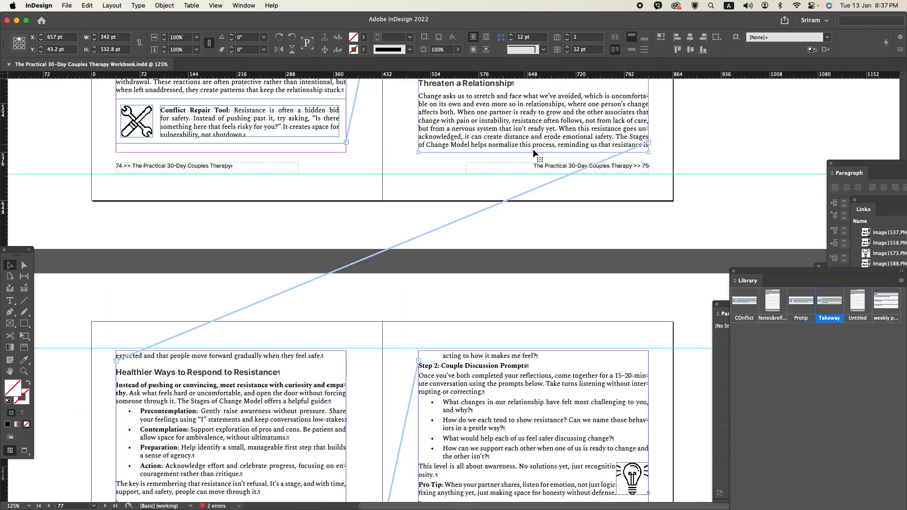
drag(532, 153, 533, 156)
scroll(492, 187, up, 15)
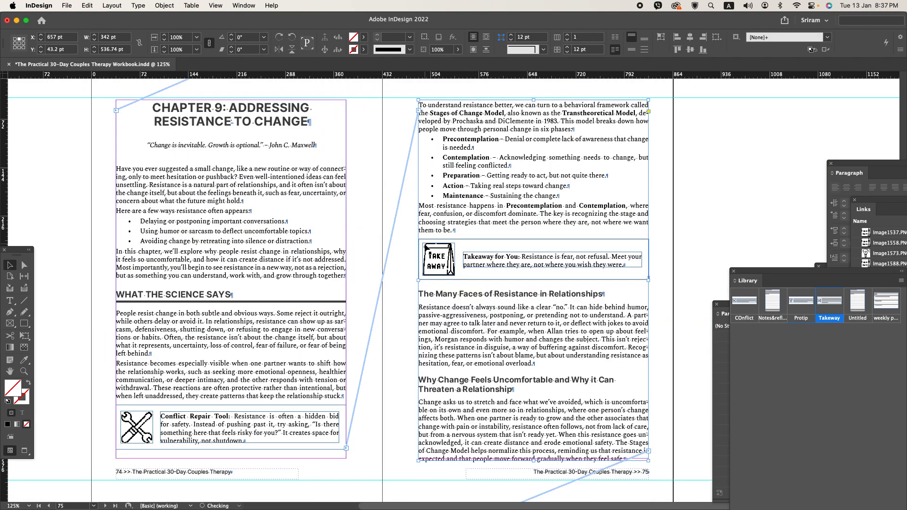
- Set the space before to 13 pt for the headings "The Many Faces of Resistance in Relationships" and "Why Change Feels Uncomfortable" on page 75
key(t)
click(448, 294)
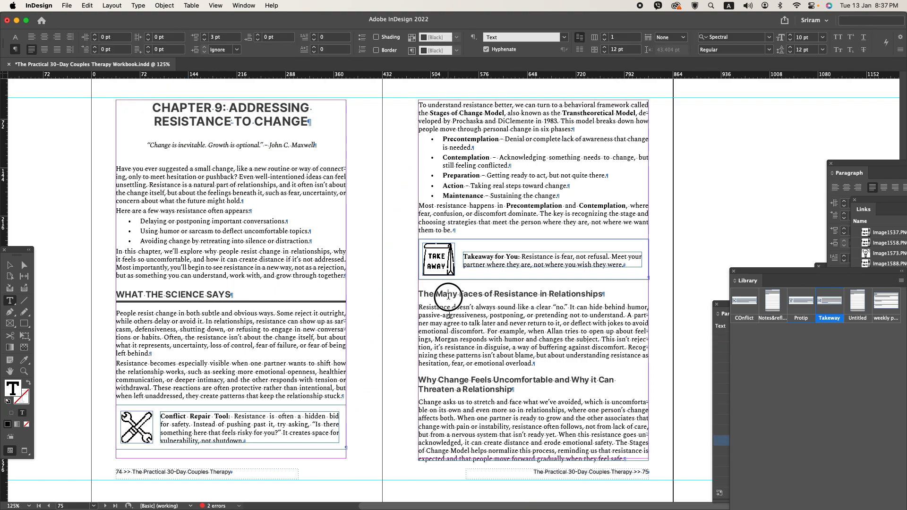
click(227, 35)
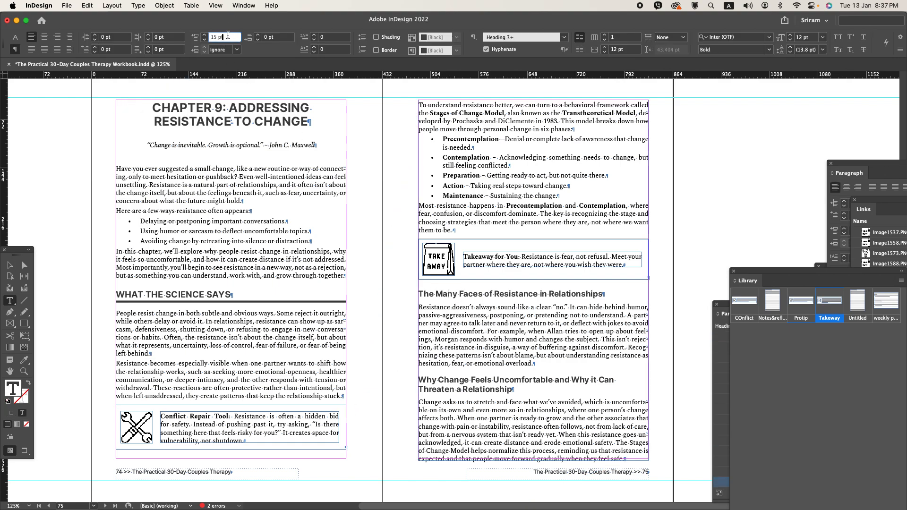
key(Down)
key(Down)
click(450, 380)
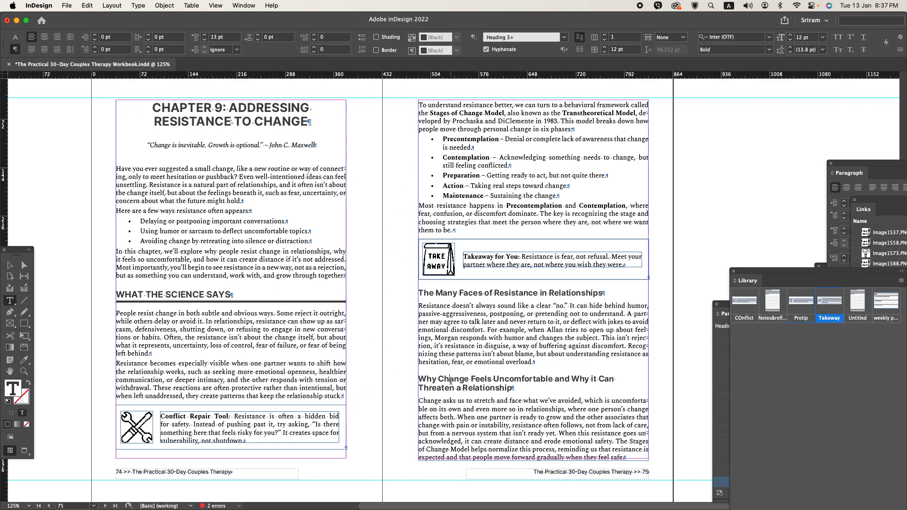
click(227, 36)
key(Down)
key(Down)
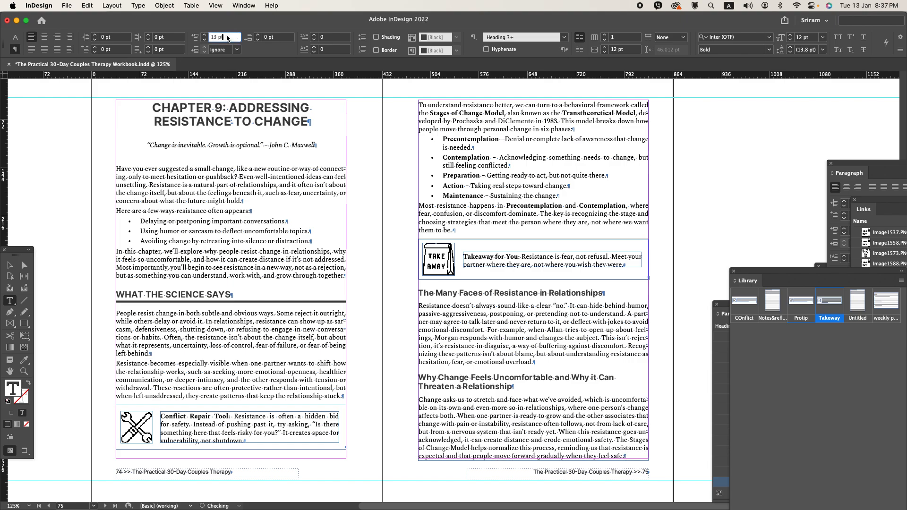
- Reduce the height of page 75's text frame to 532.74 pt
scroll(312, 329, down, 5)
click(9, 264)
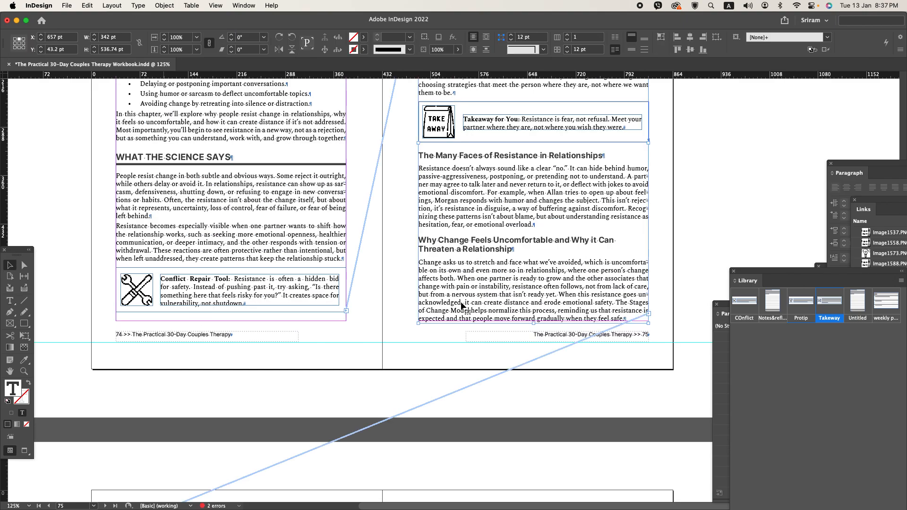
scroll(324, 348, down, 10)
scroll(323, 347, down, 1)
click(372, 373)
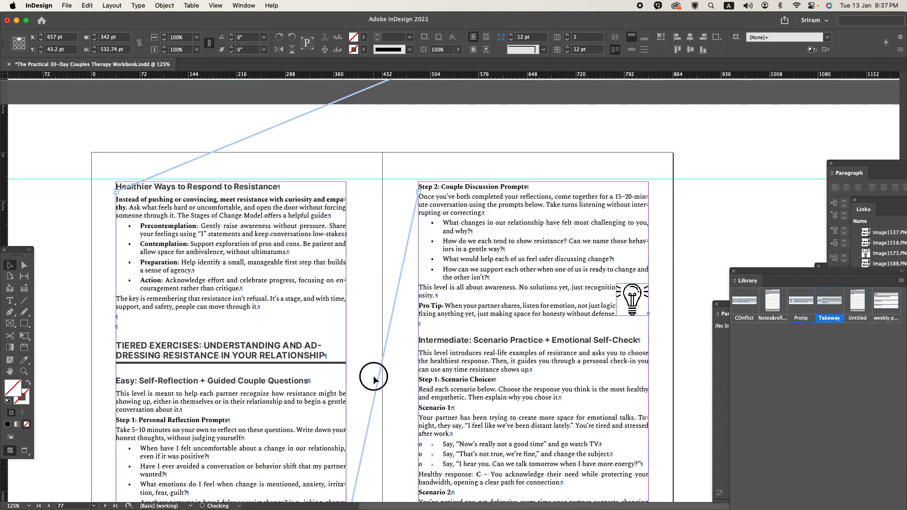
- Delete the two blank paragraphs above the Tiered Exercises heading on page 76 and save the document
key(t)
click(135, 317)
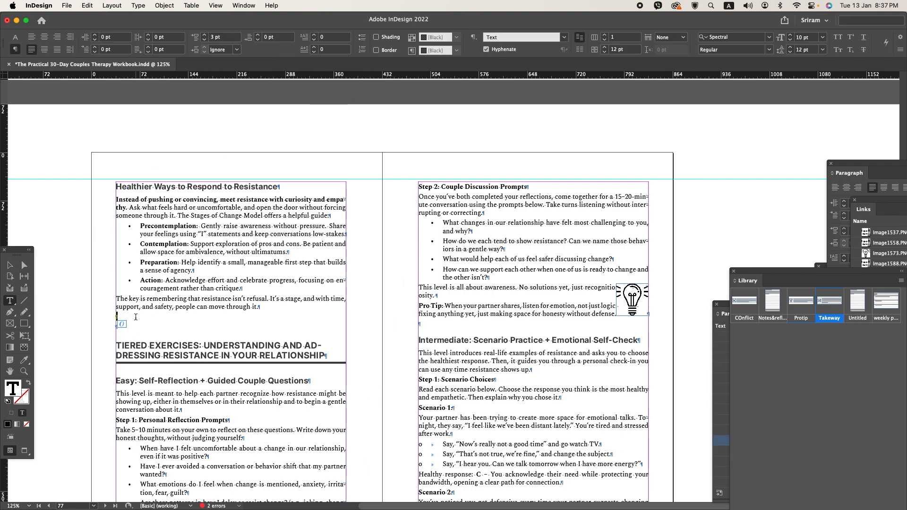
key(Delete)
key(Delete)
scroll(136, 317, down, 4)
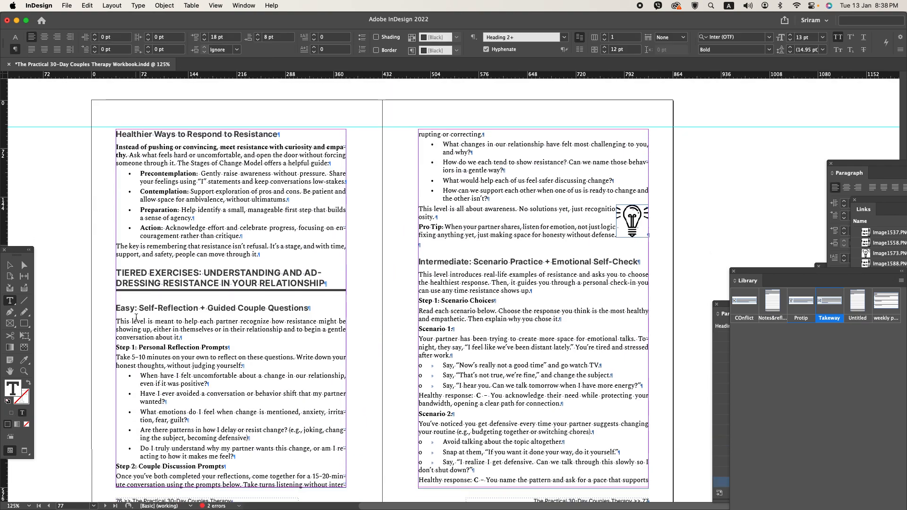
scroll(392, 288, up, 1)
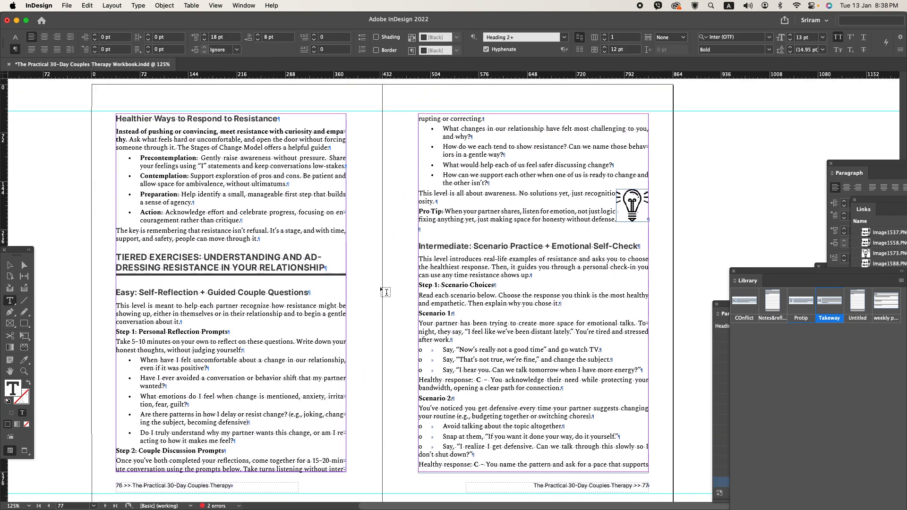
click(10, 265)
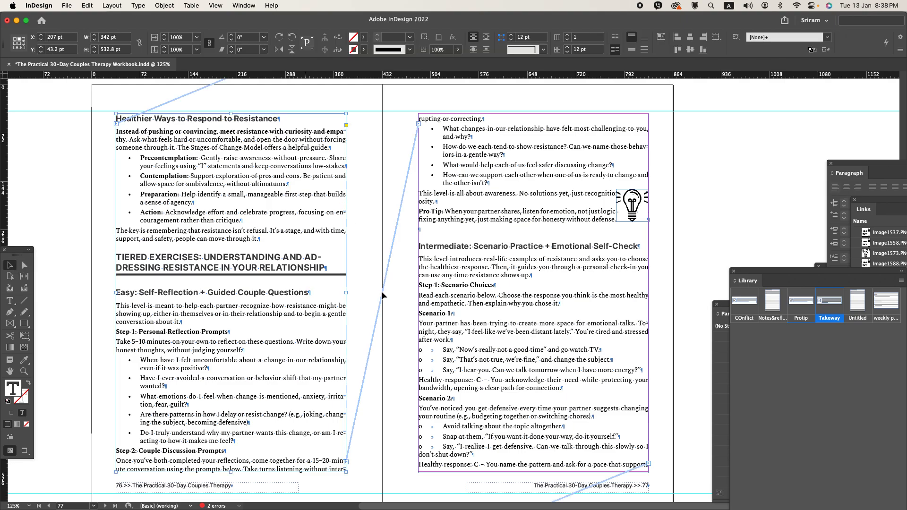
click(359, 282)
key(super+s)
- Set an 18 pt left indent and -18 pt first line indent on Scenario 1's three response options on page 77
scroll(596, 399, up, 3)
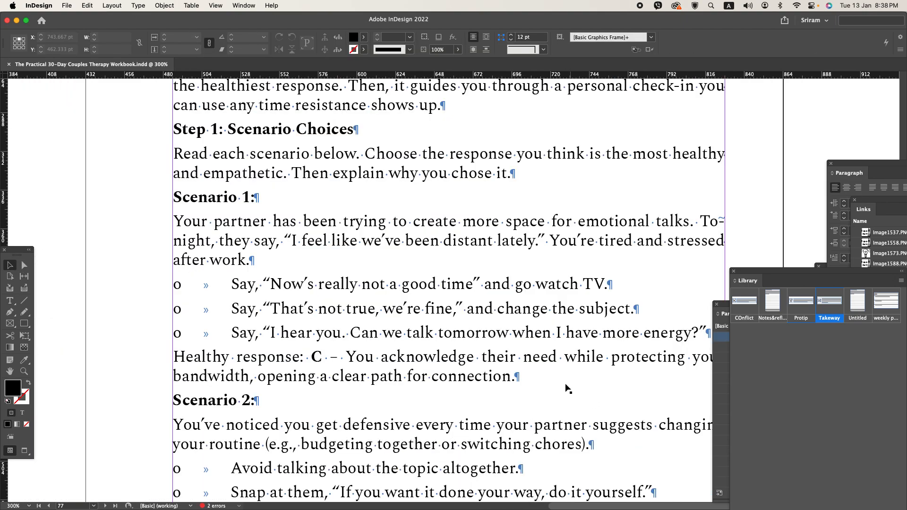
double_click(270, 284)
drag(270, 284, 368, 346)
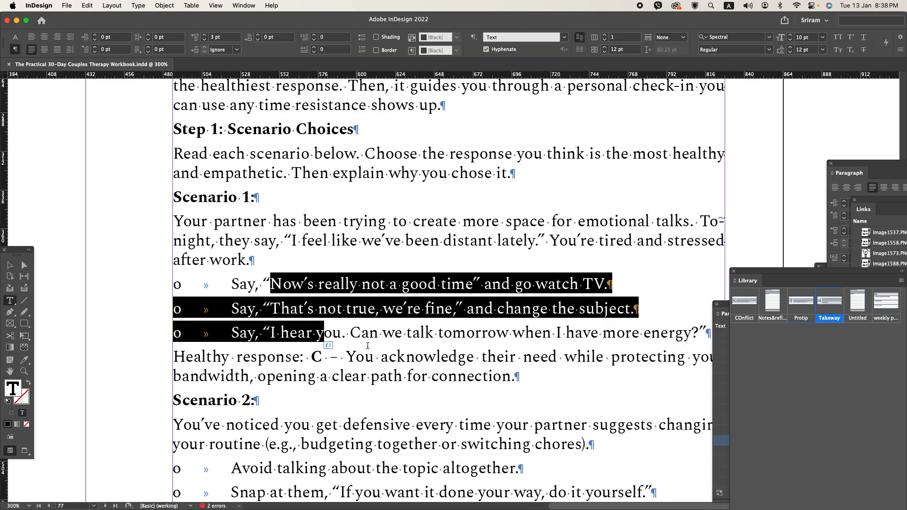
click(114, 38)
text(18)
key(Tab)
key(Tab)
text(-18)
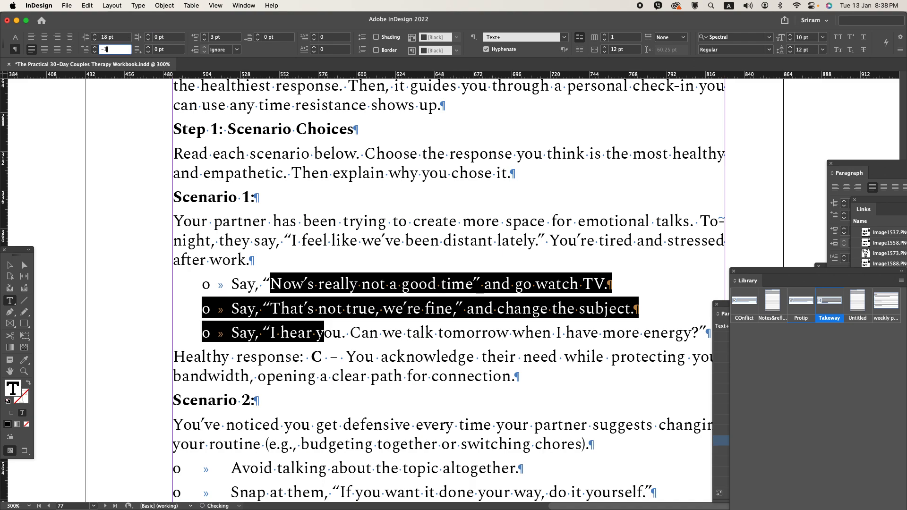
key(Tab)
- Give Scenario 2's three response options an 18 pt left indent and a -18 pt first line indent
scroll(314, 263, down, 3)
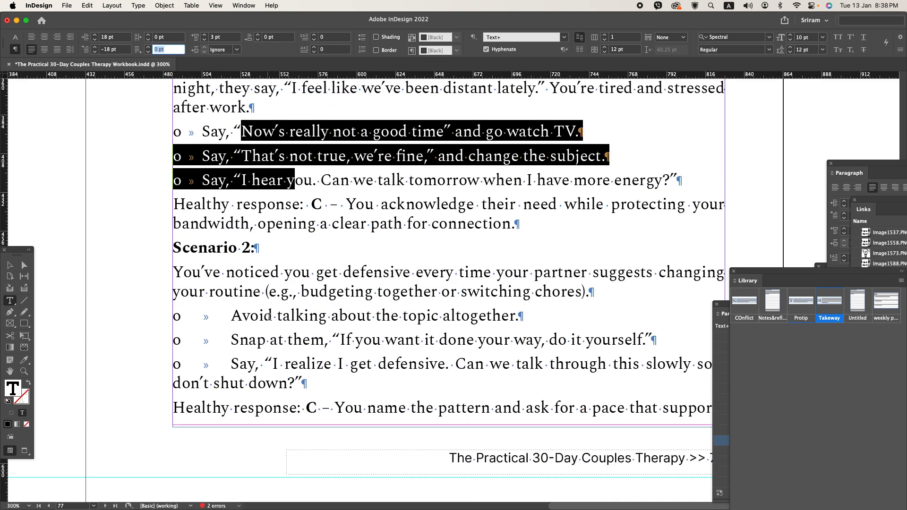
drag(276, 315, 298, 364)
click(113, 38)
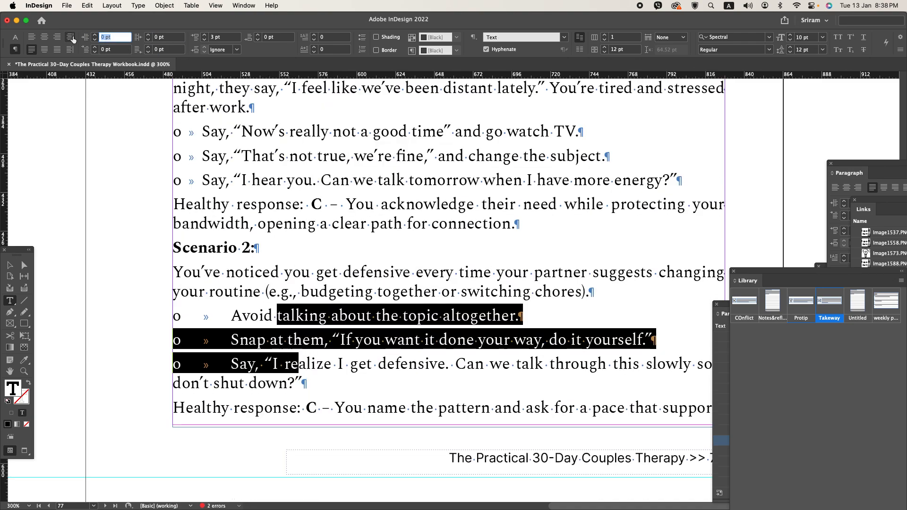
text(18)
key(Tab)
key(Tab)
text(-18)
key(Tab)
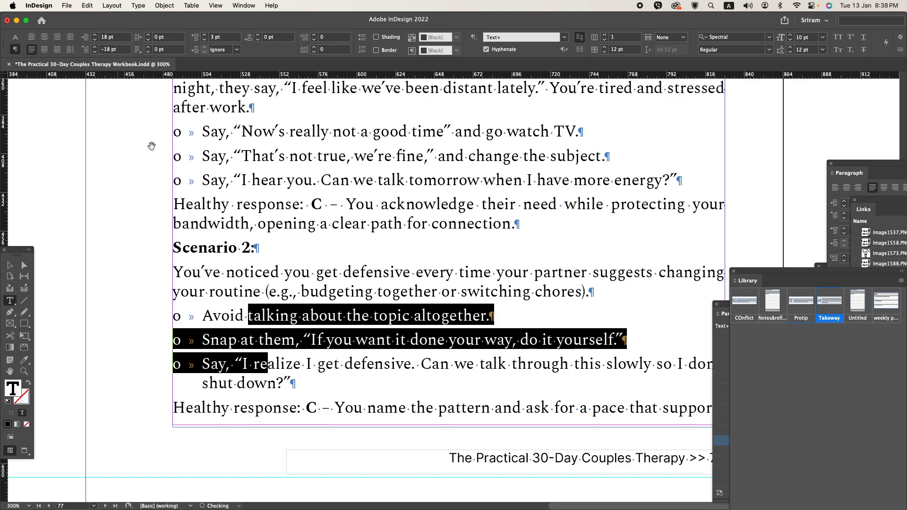
key(super+minus)
key(super+minus)
key(Escape)
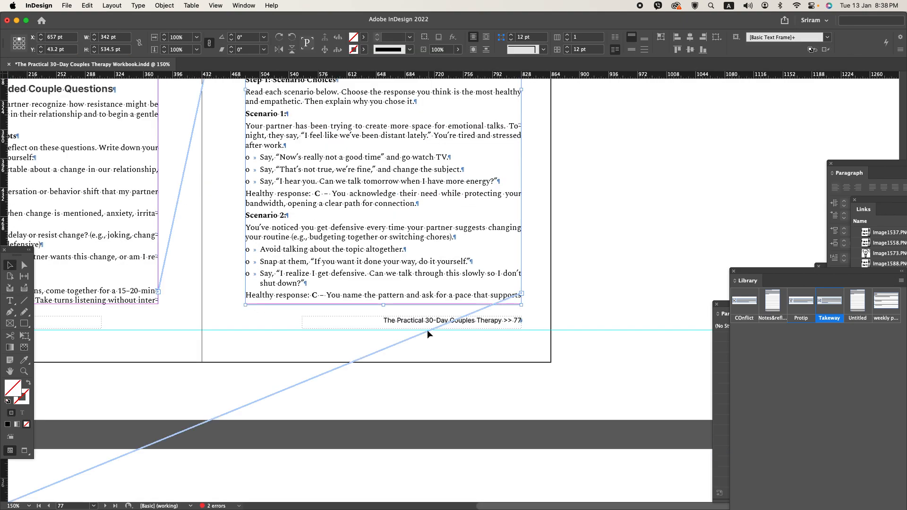
- Delete the blank paragraph above the heading "Intermediate: Scenario Practice + Emotional Self-Check" on page 77
scroll(643, 332, up, 5)
scroll(644, 332, up, 3)
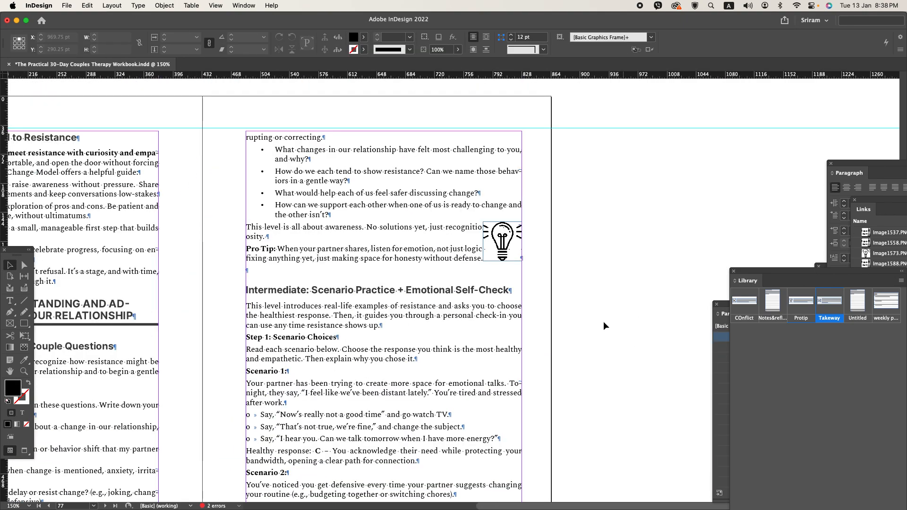
double_click(287, 266)
key(Delete)
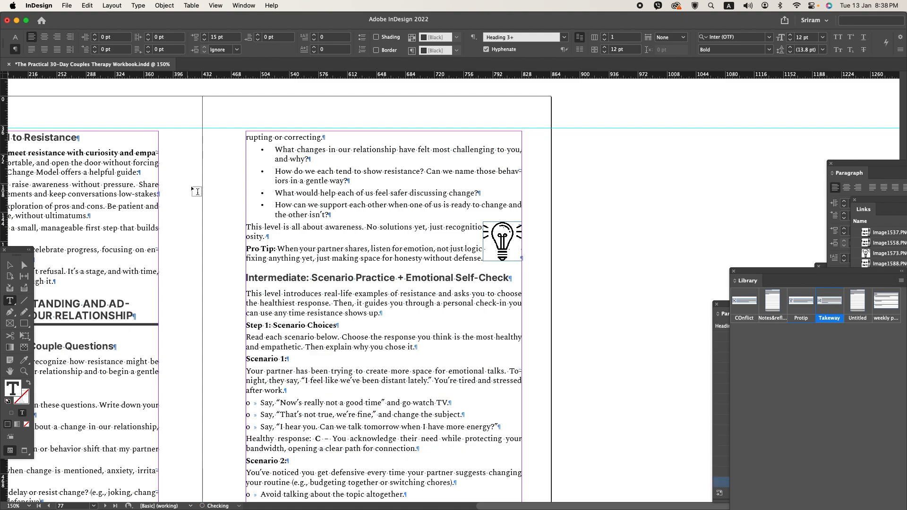
- Delete the light bulb image beside page 77's Pro Tip and place the Protip library item on the pasteboard
click(10, 265)
click(502, 241)
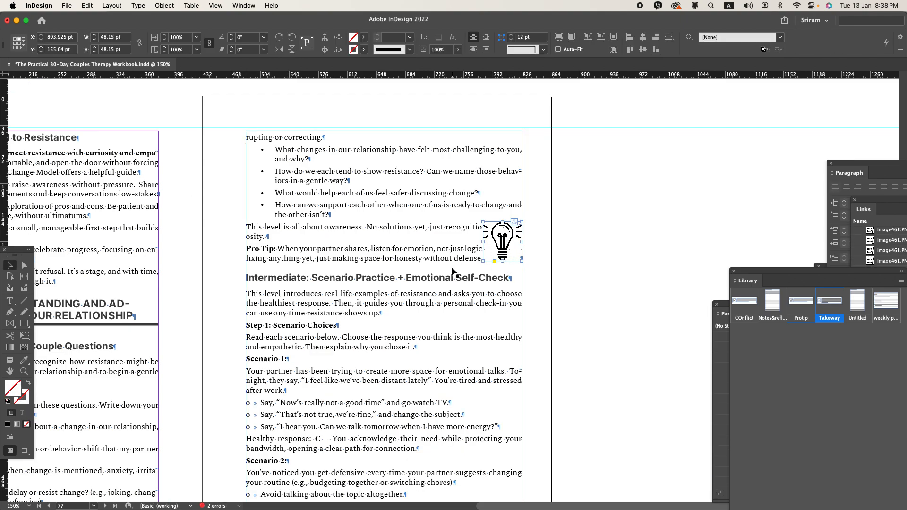
key(Delete)
drag(801, 302, 713, 208)
scroll(714, 209, up, 1)
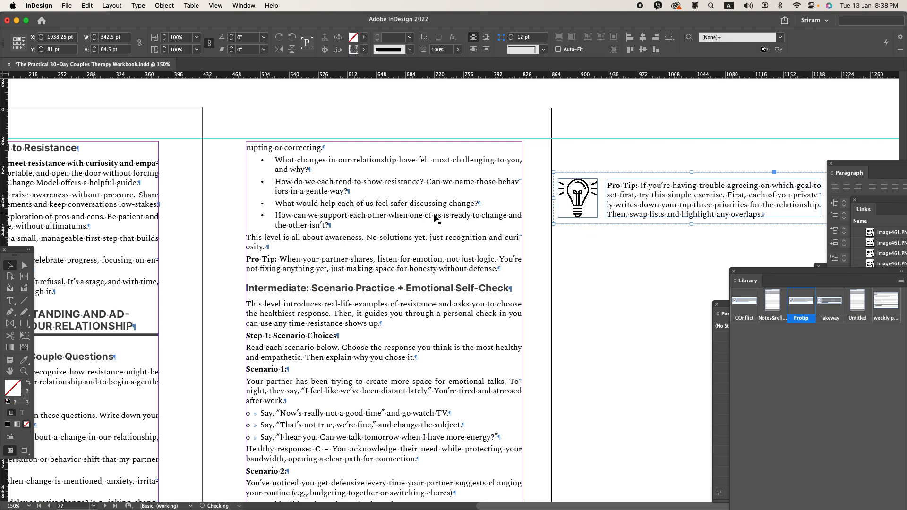
- Cut the Pro Tip paragraph from page 77 and paste it over the sample text in the pasteboard's Pro Tip box
double_click(250, 259)
drag(247, 260, 498, 263)
key(cmd+c)
key(BackSpace)
click(617, 212)
key(cmd+a)
key(cmd+v)
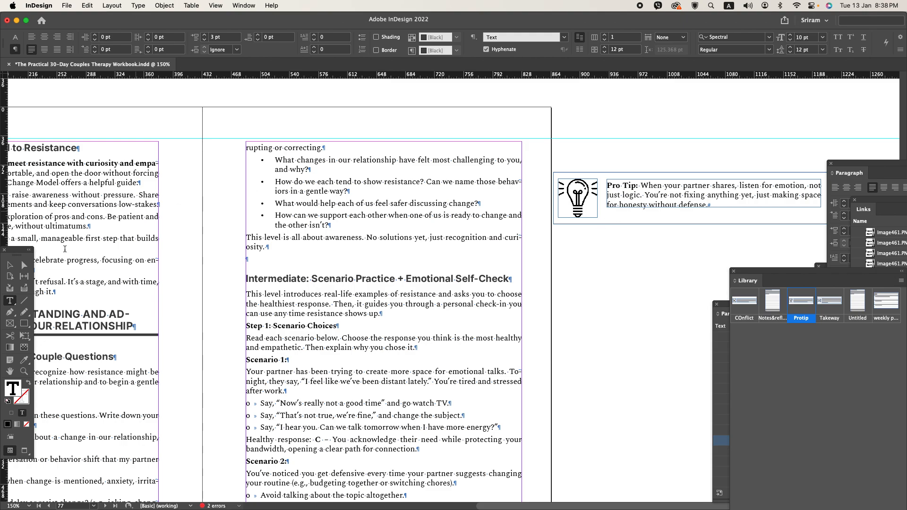
- Ungroup the Pro Tip box, centre its parts vertically and group them again
click(9, 265)
drag(643, 247, 587, 162)
key(cmd+shift+g)
click(643, 49)
key(super+g)
- Move the Pro Tip box into the blank paragraph above the Intermediate heading, using the FIG style with 0 pt space after
key(super+x)
double_click(297, 250)
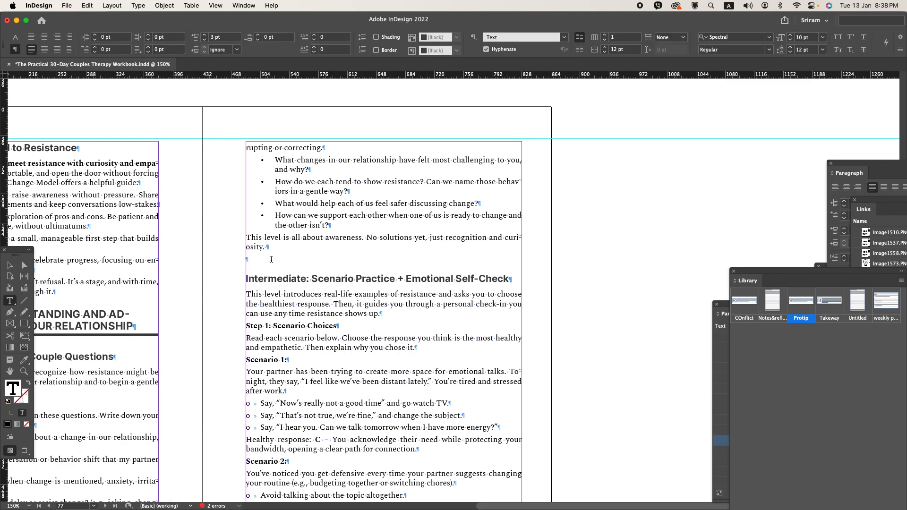
key(super+v)
key(super+KP_1)
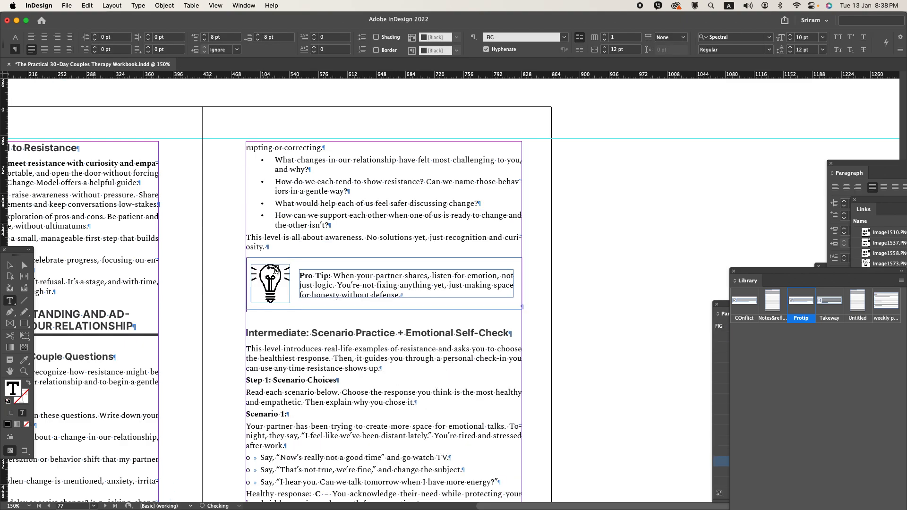
key(super+minus)
click(279, 38)
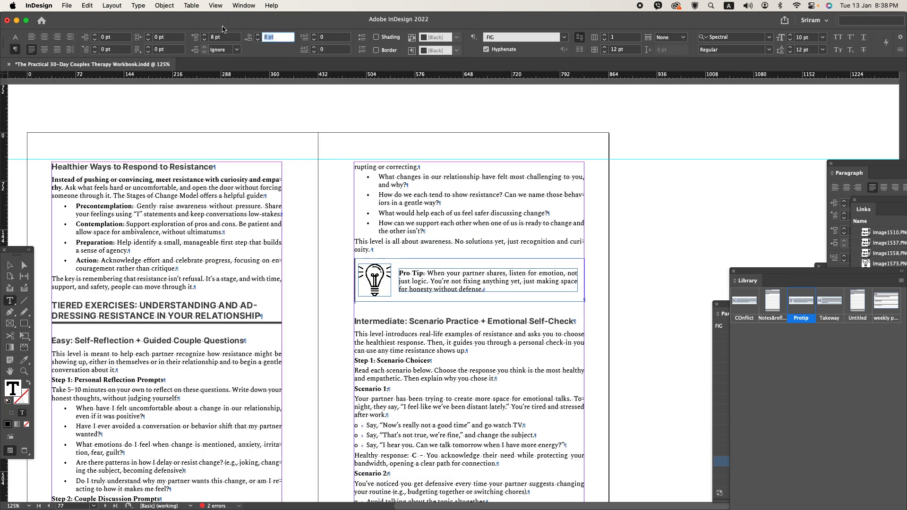
text(0)
key(Return)
- Set the space before to 6 pt for the heading "Easy: Self-Reflection + Guided Couple Questions" on page 76
scroll(428, 251, down, 6)
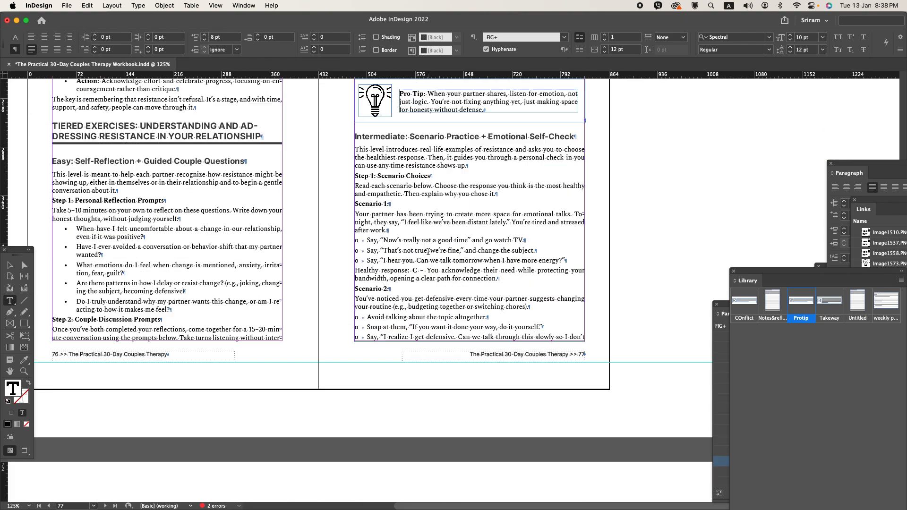
scroll(353, 229, up, 4)
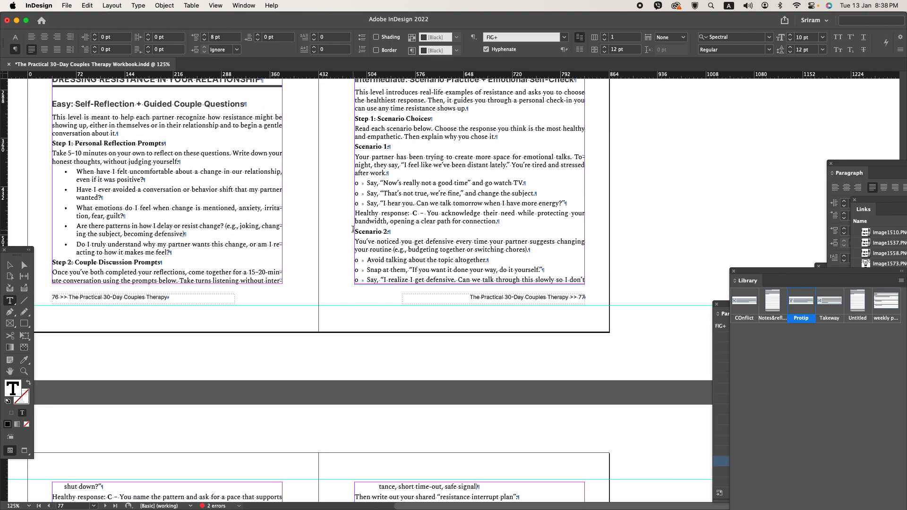
scroll(353, 229, up, 1)
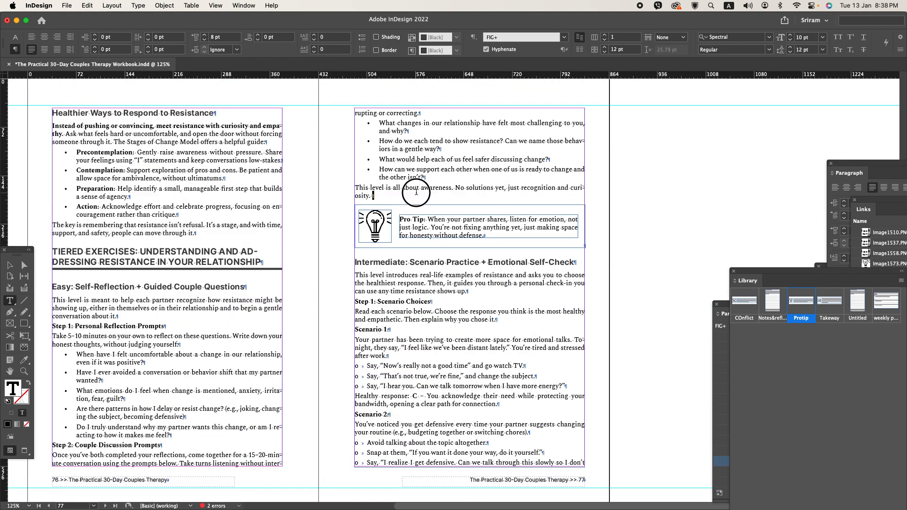
triple_click(416, 192)
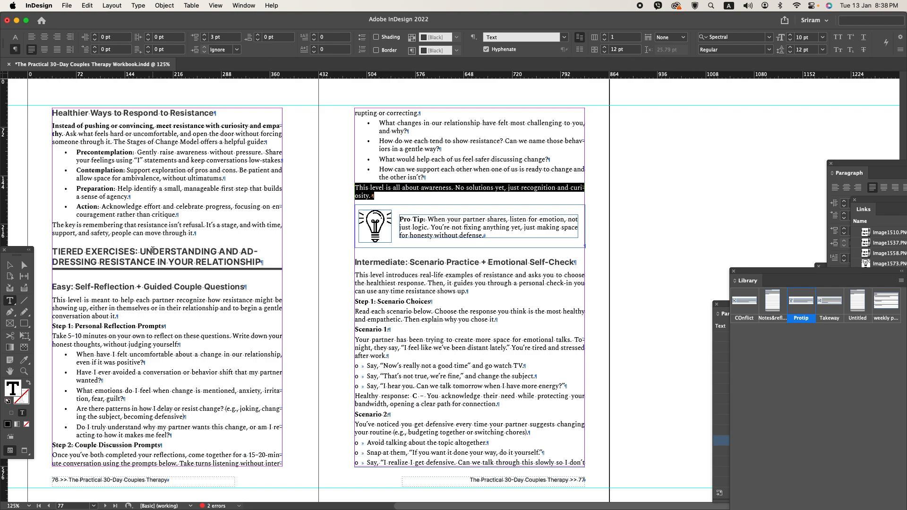
click(111, 283)
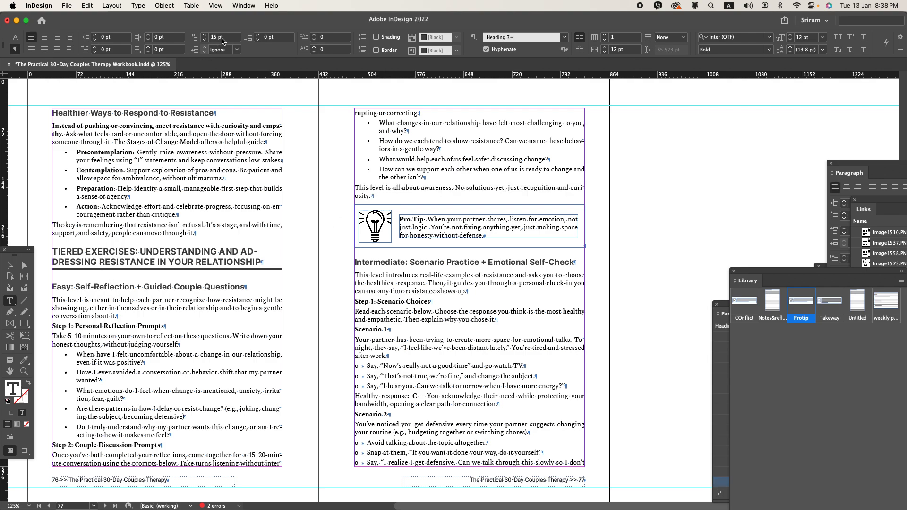
click(222, 38)
text(6)
key(Return)
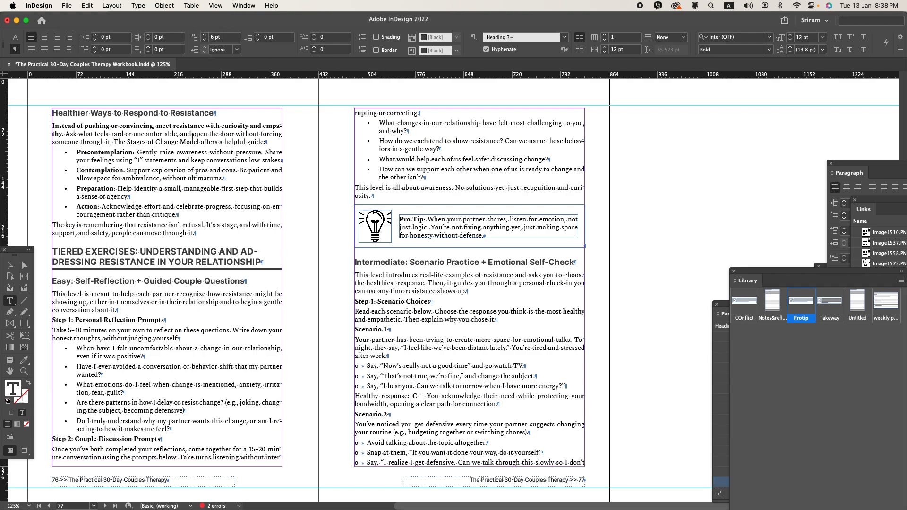
- Extend the bottom of page 76's text frame slightly to take in the line "rupting or correcting." and save the document
click(9, 265)
drag(166, 466, 167, 471)
click(318, 410)
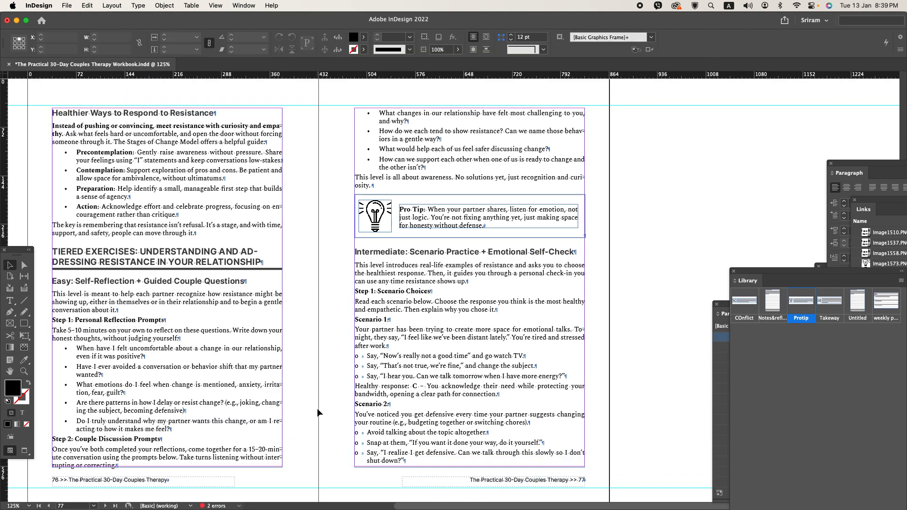
key(cmd+s)
- Insert a forced line break before "ADDRESSING" in page 76's Tiered Exercises heading and save the document
scroll(319, 407, down, 1)
scroll(324, 404, down, 4)
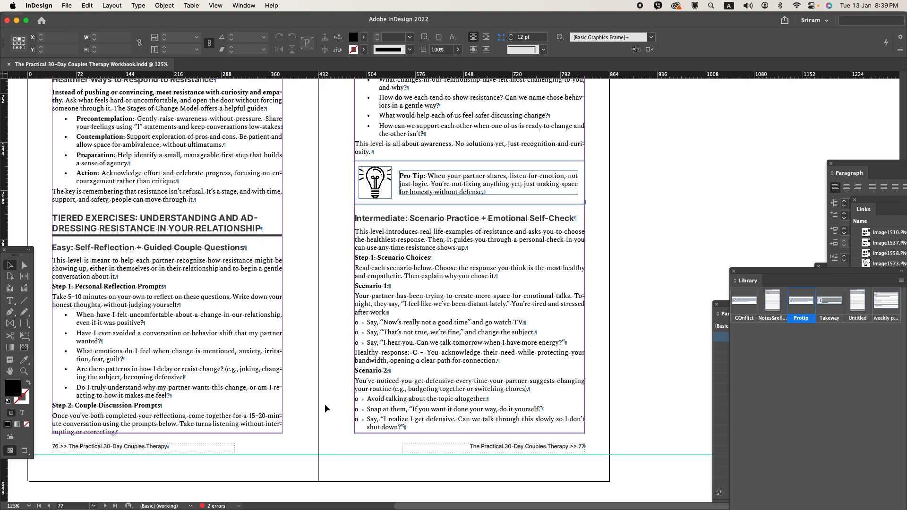
double_click(246, 151)
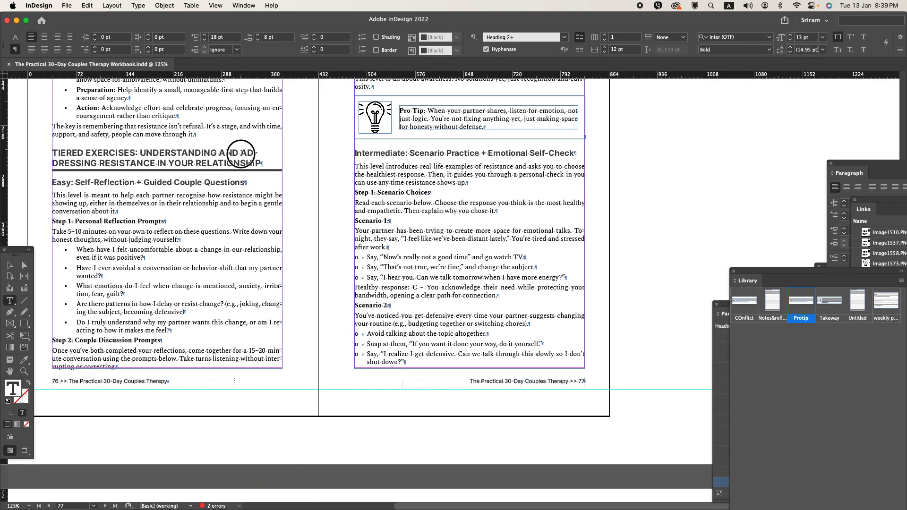
key(shift+Return)
click(329, 271)
key(super+s)
- Extend page 79's text frame down to the bottom margin so that it is 532.8 pt high
scroll(298, 310, down, 5)
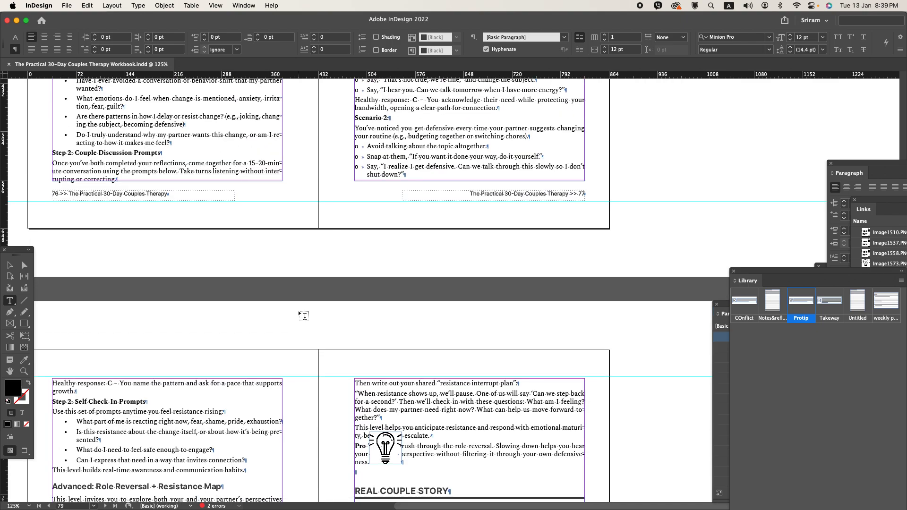
scroll(299, 310, down, 5)
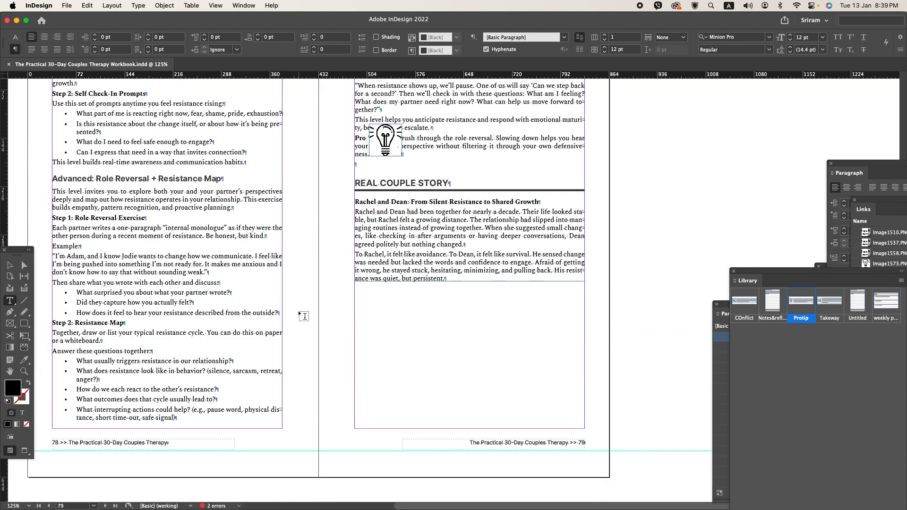
scroll(298, 311, down, 1)
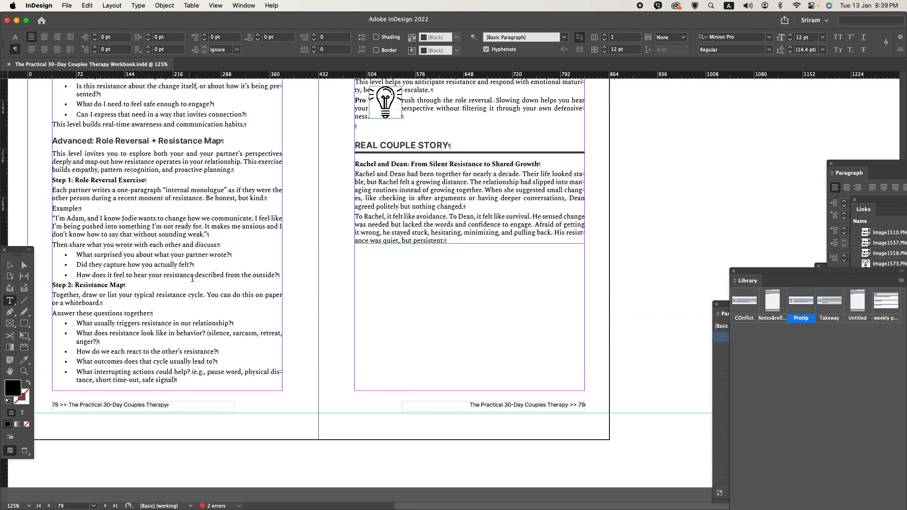
click(9, 265)
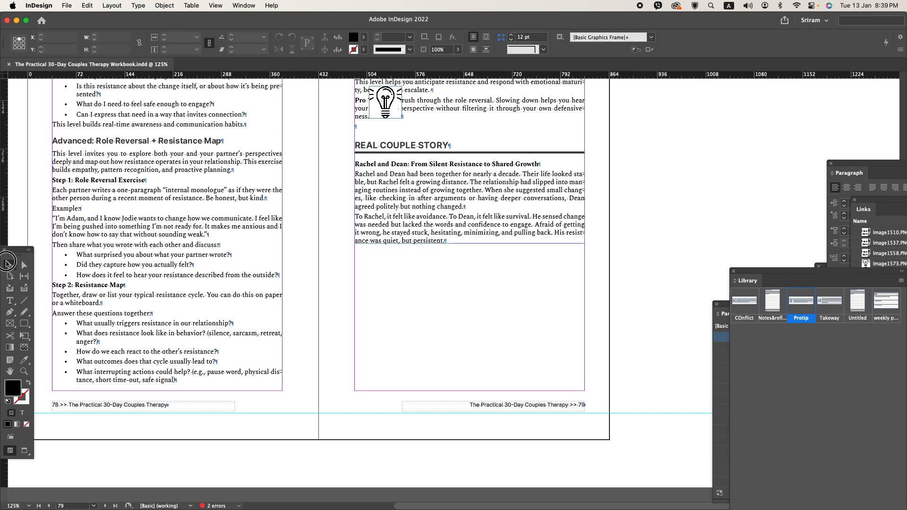
click(480, 224)
drag(471, 243, 472, 394)
- Delete the blank paragraph above the Weekly Progress Tracker heading on page 81 and save the document
scroll(271, 284, down, 10)
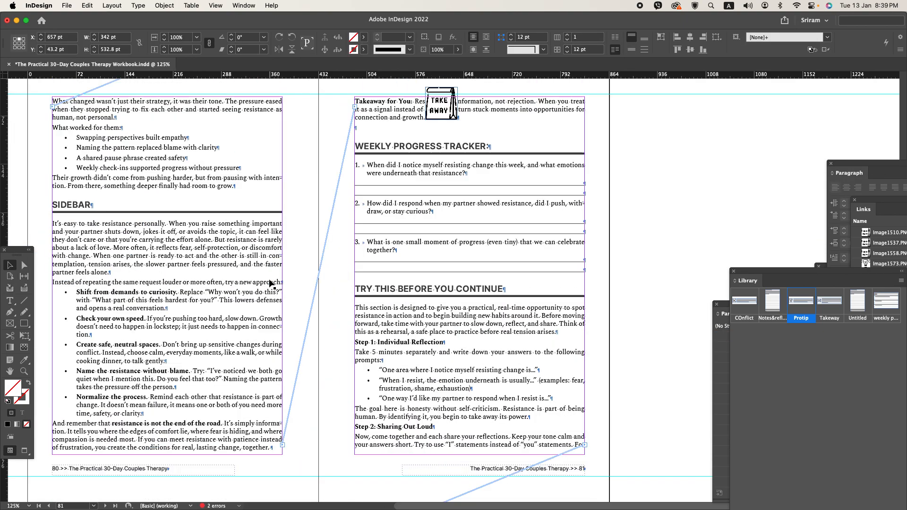
double_click(374, 133)
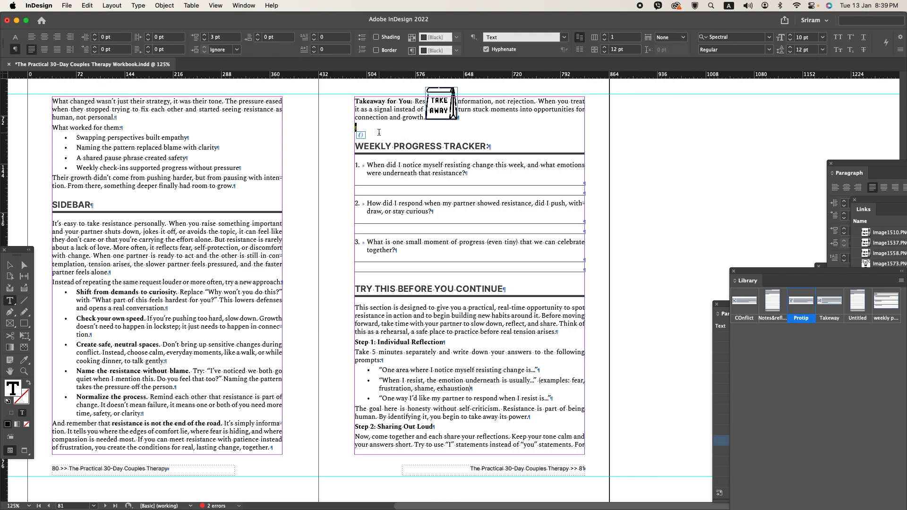
key(Delete)
key(cmd+s)
scroll(351, 308, down, 8)
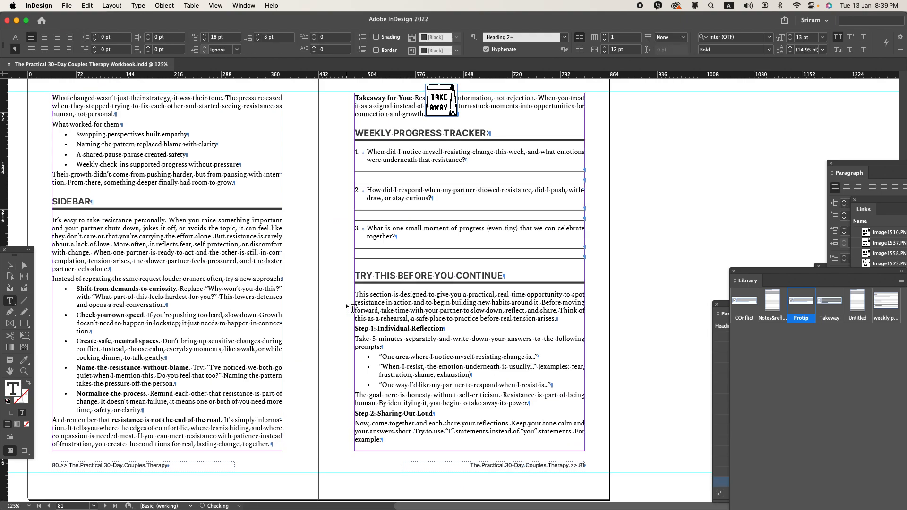
scroll(352, 308, down, 8)
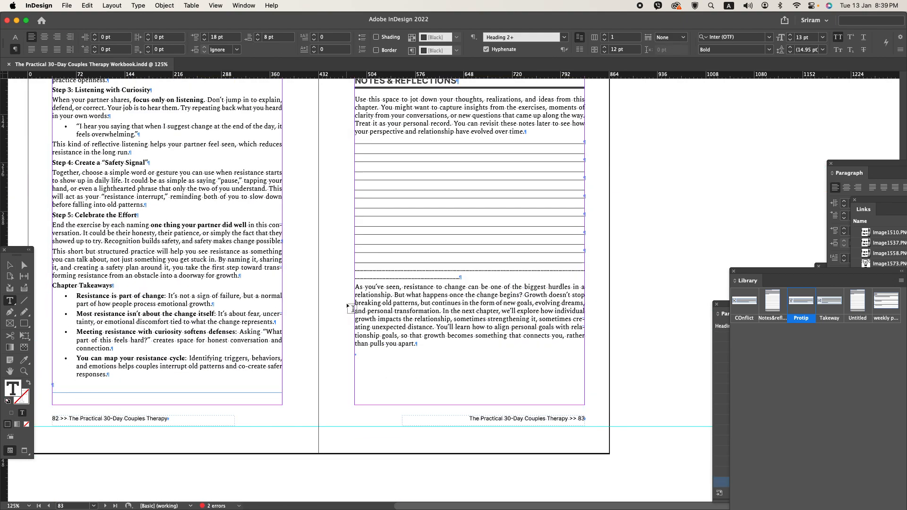